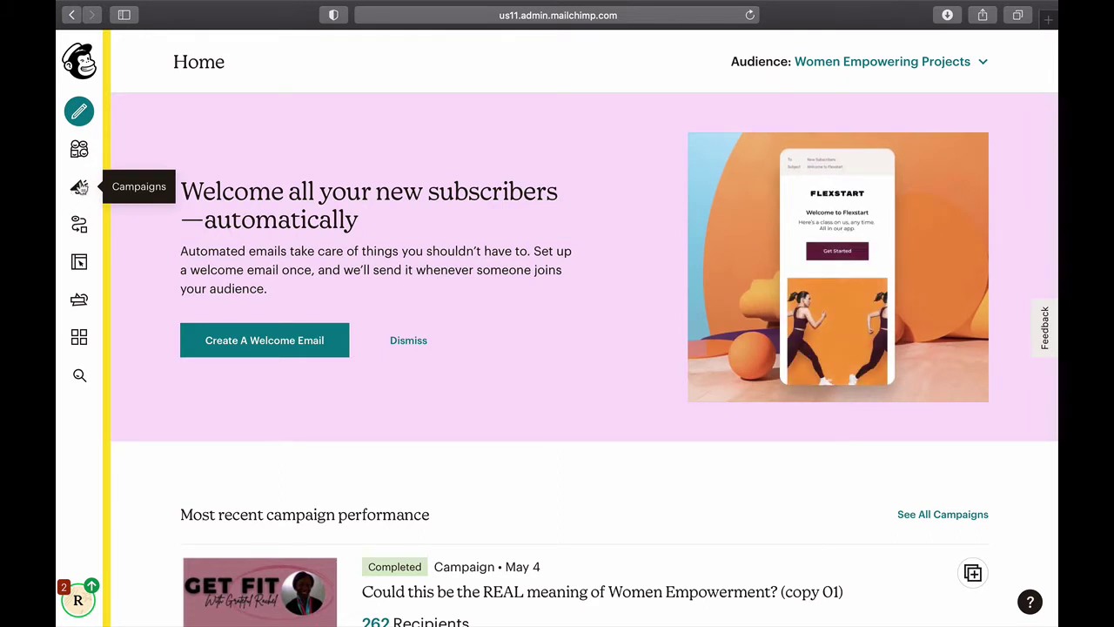
Open the campaigns list and examine the open and click figures of the recently sent campaigns.
click(79, 190)
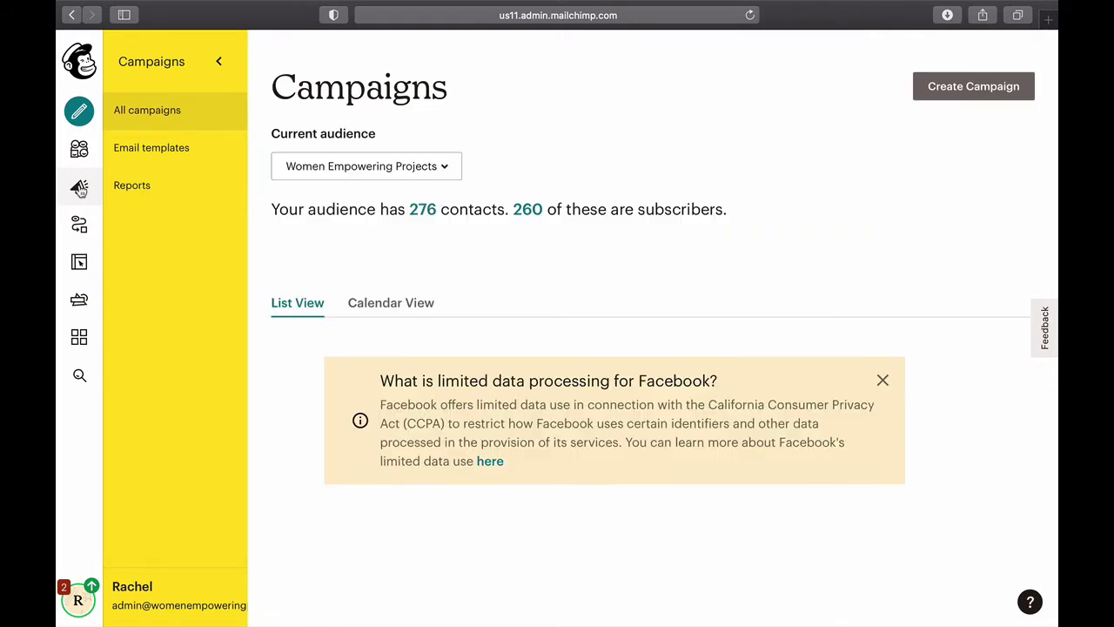
scroll(624, 222, down, 10)
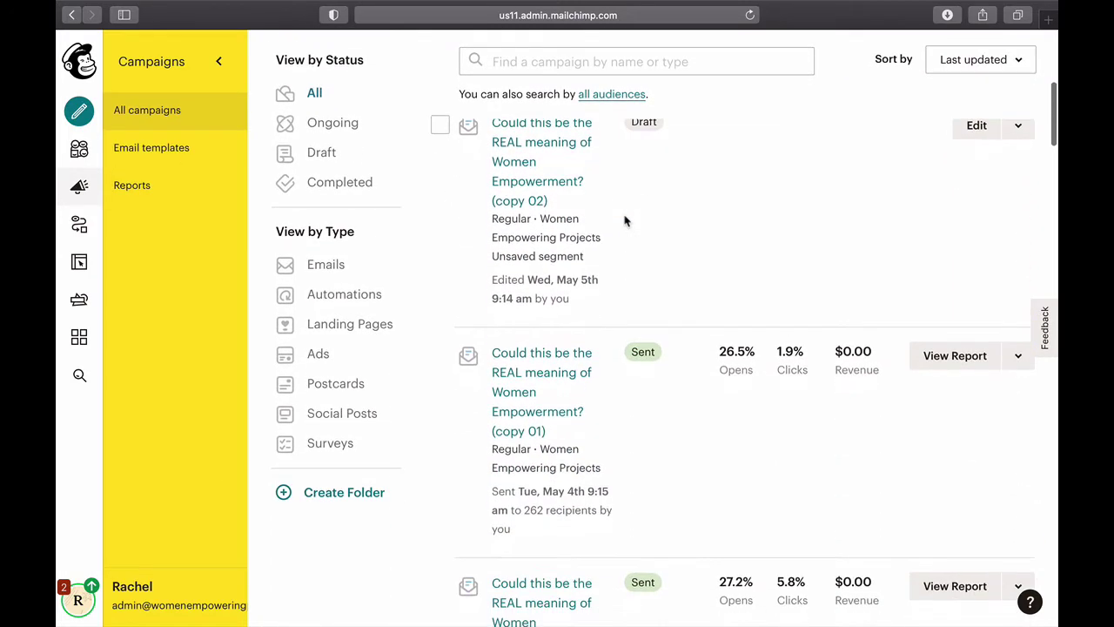
scroll(624, 221, down, 3)
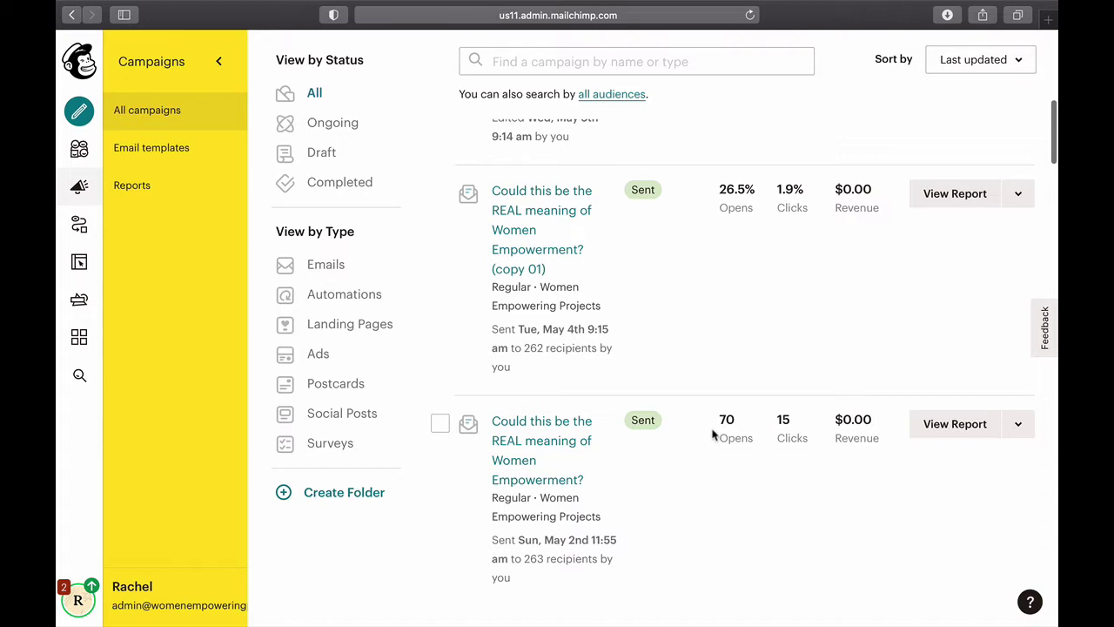
scroll(736, 490, down, 1)
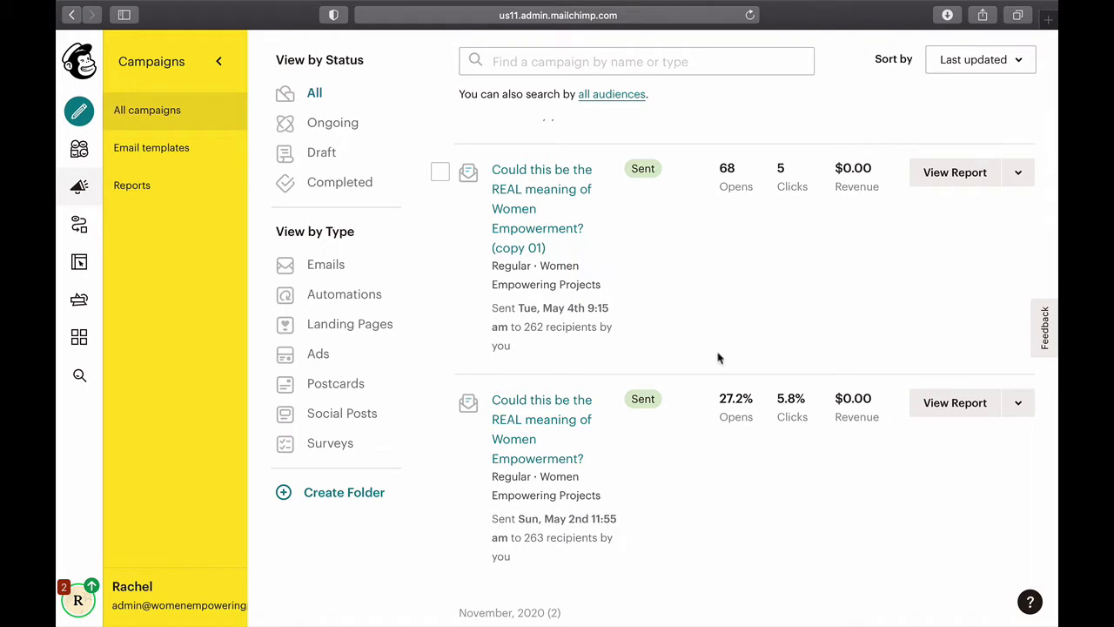
scroll(687, 420, down, 3)
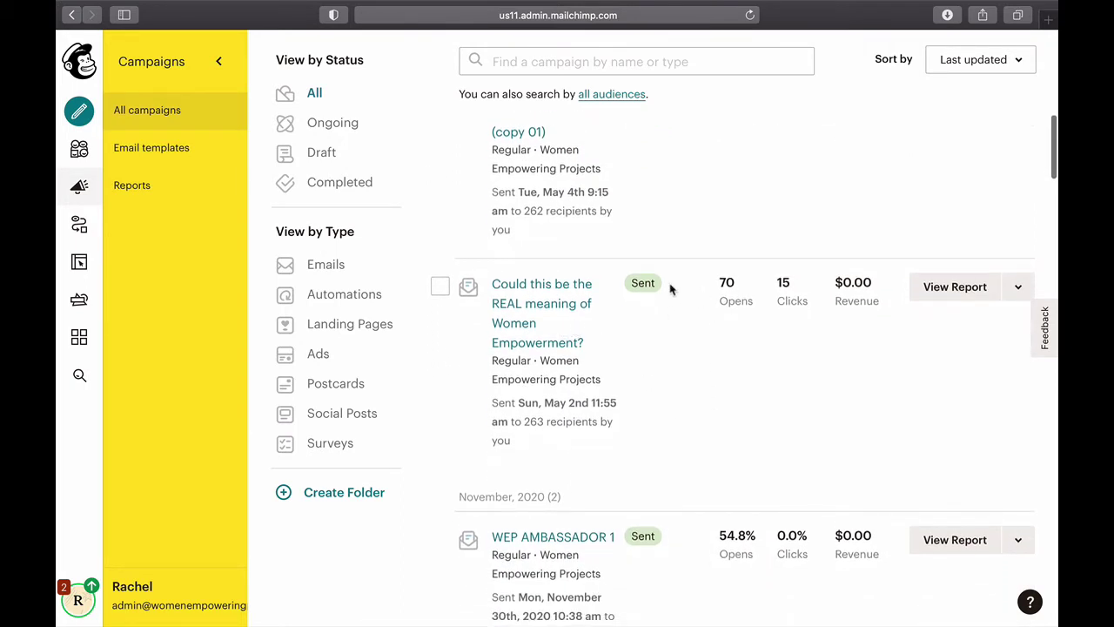
scroll(701, 272, up, 5)
scroll(701, 272, up, 5)
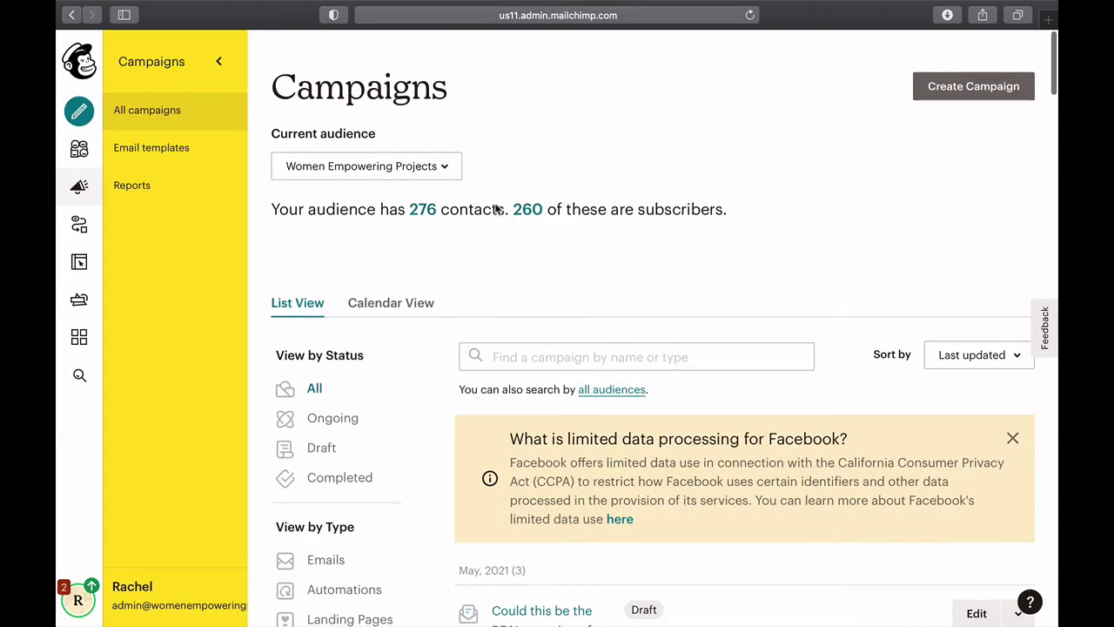
scroll(618, 398, down, 10)
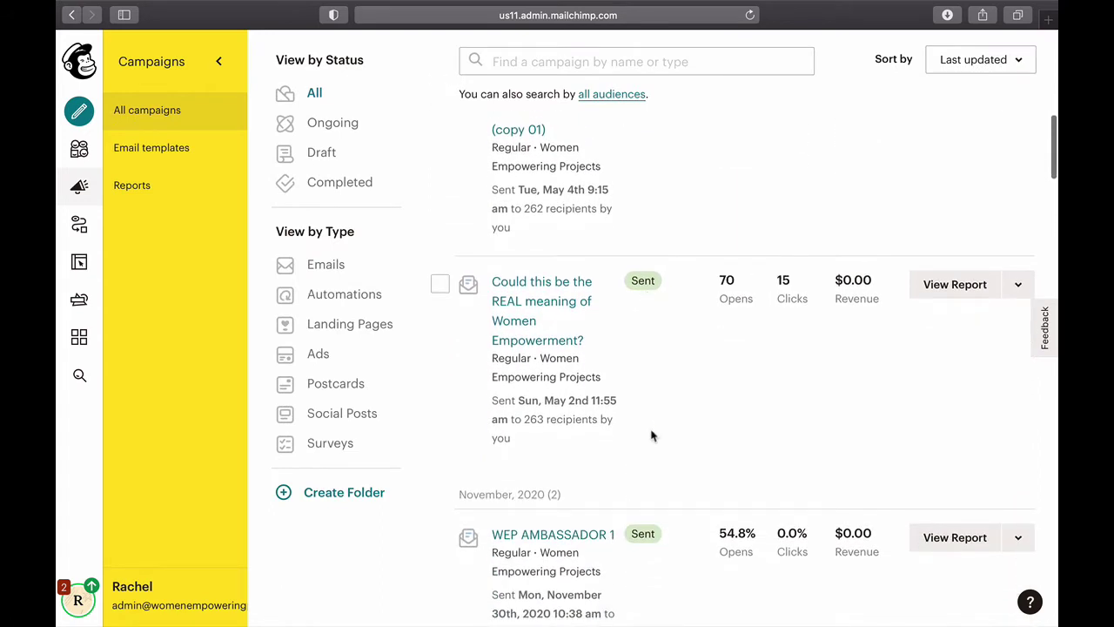
scroll(652, 435, down, 2)
scroll(652, 436, up, 3)
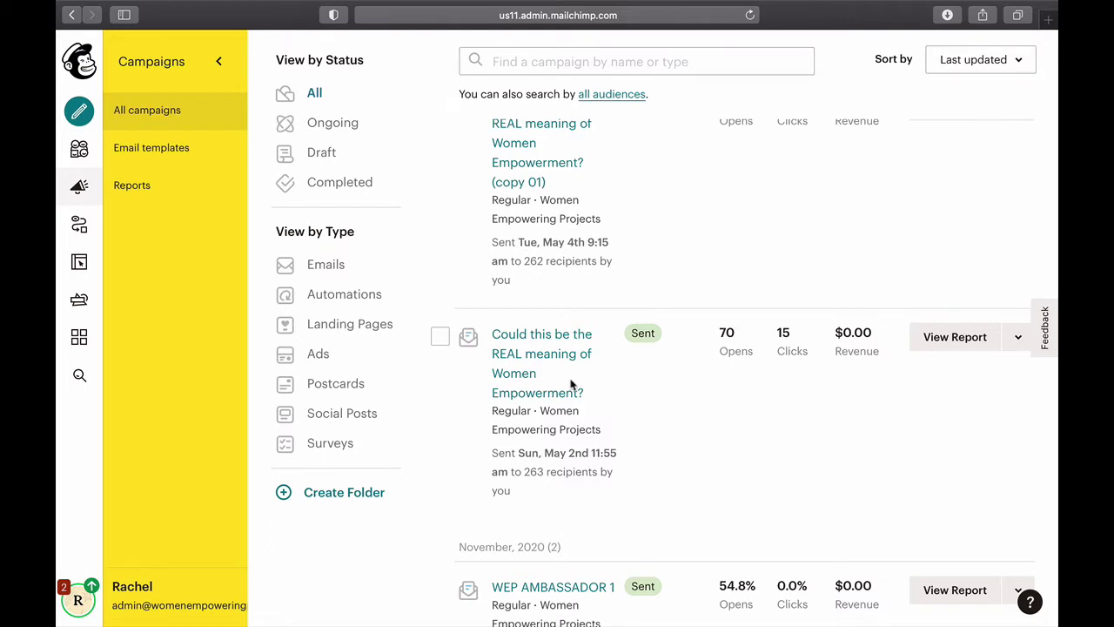
Replicate the sent campaign "Could this be the REAL meaning of Women Empowerment?" from May 2nd and review the new draft's sections.
click(1014, 341)
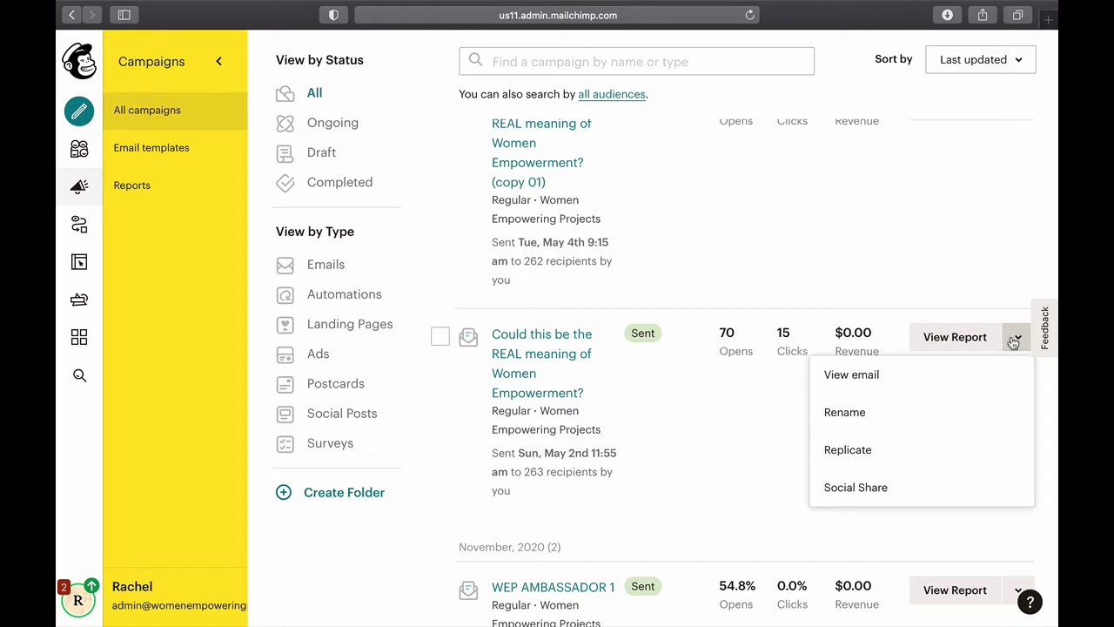
click(857, 451)
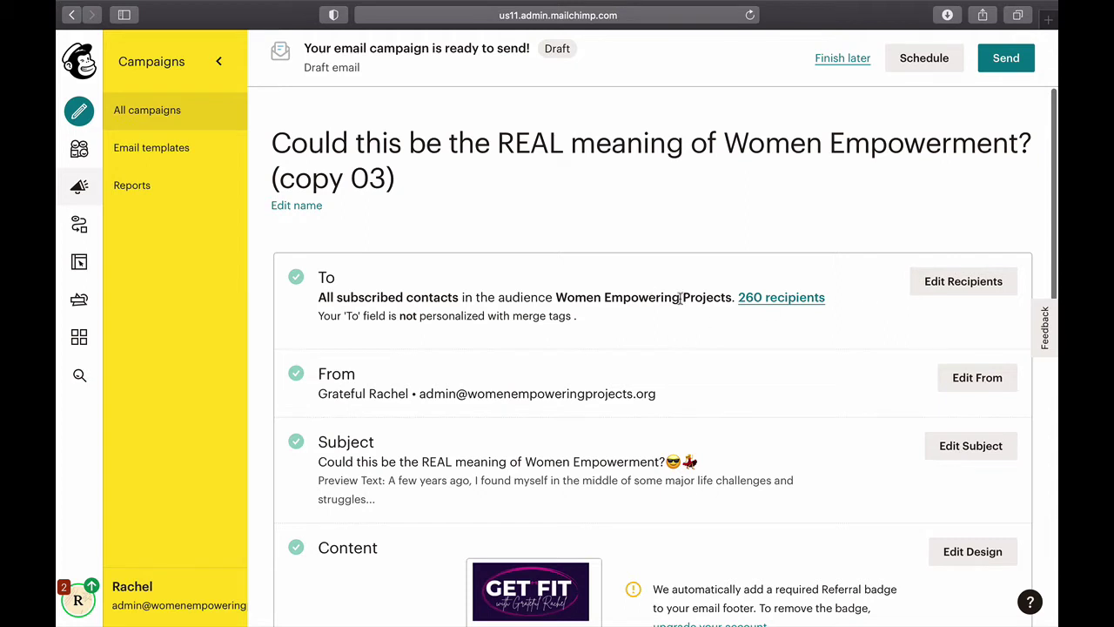
scroll(680, 298, down, 2)
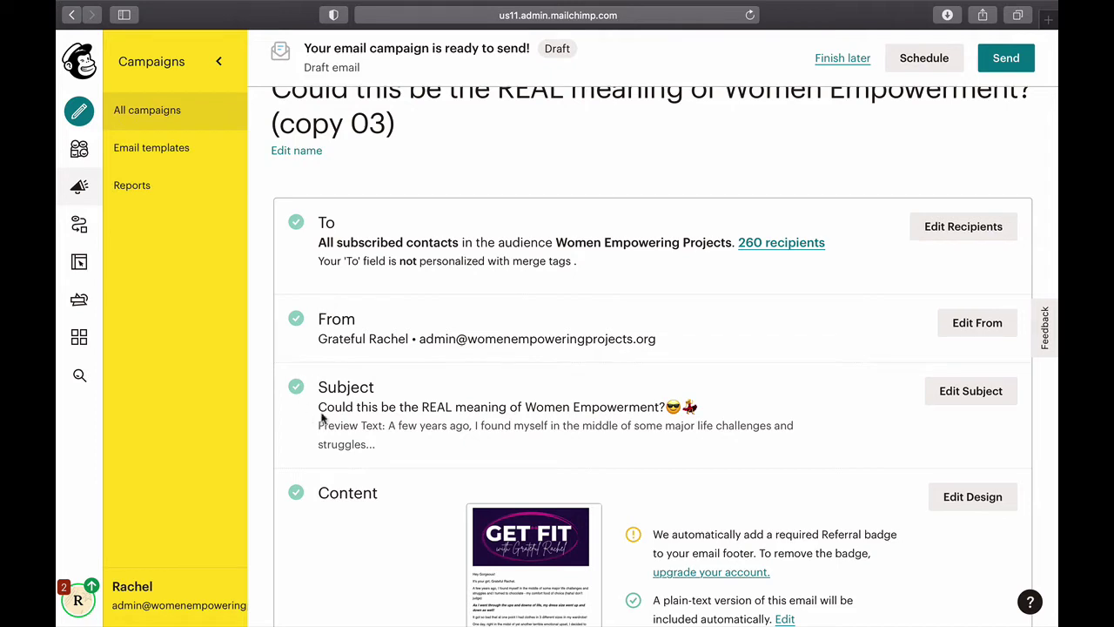
scroll(435, 498, down, 5)
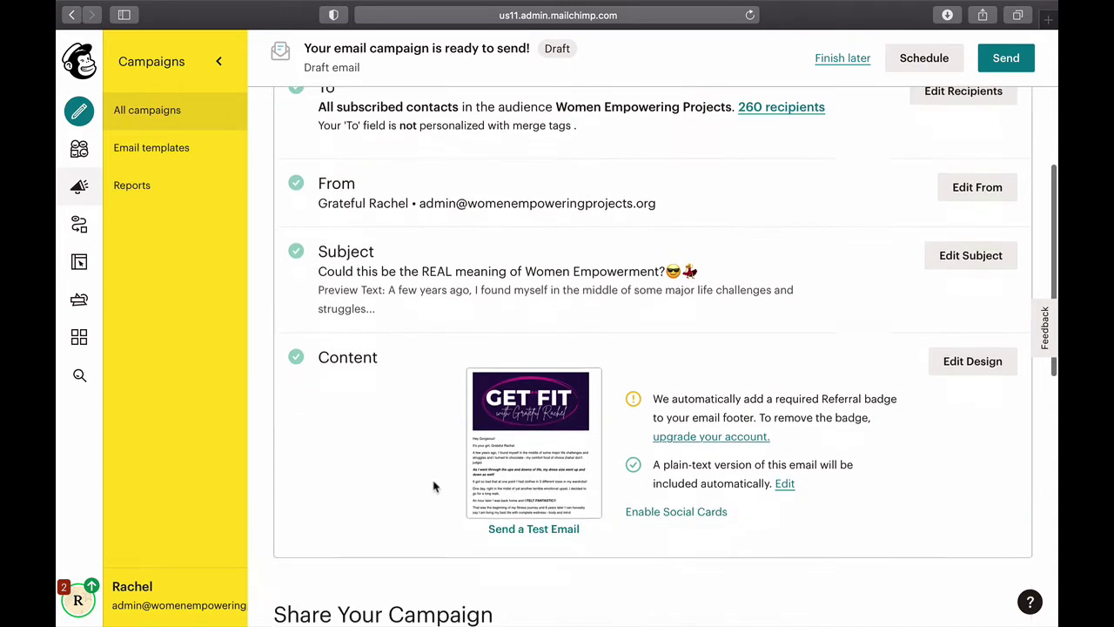
scroll(433, 496, up, 5)
scroll(430, 494, up, 1)
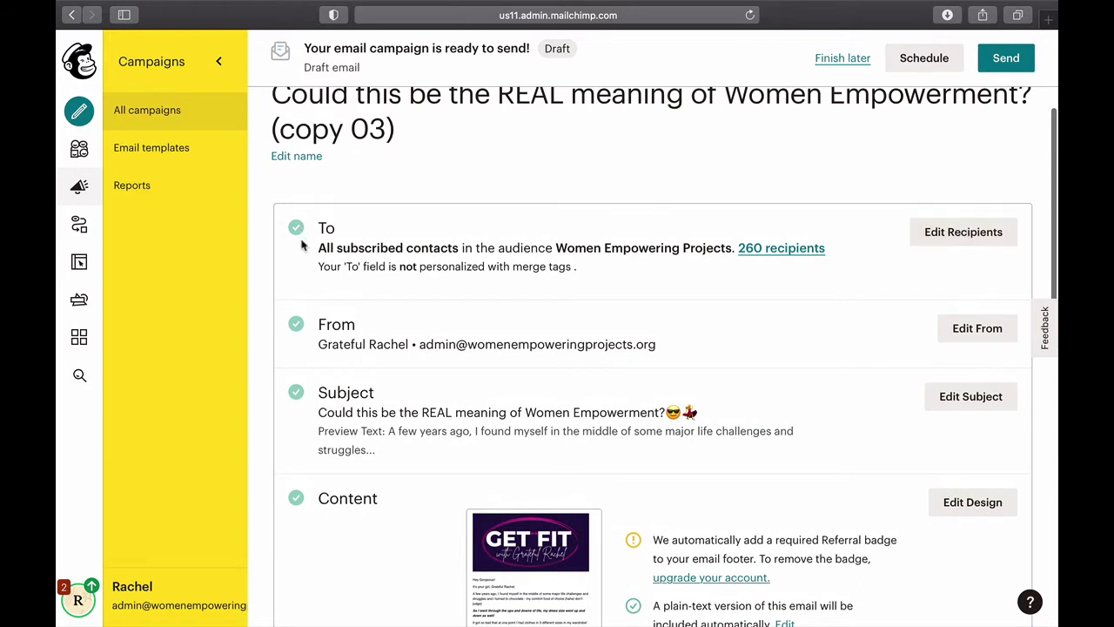
Change the draft's recipients to a group or new segment whose contacts match all conditions.
click(955, 232)
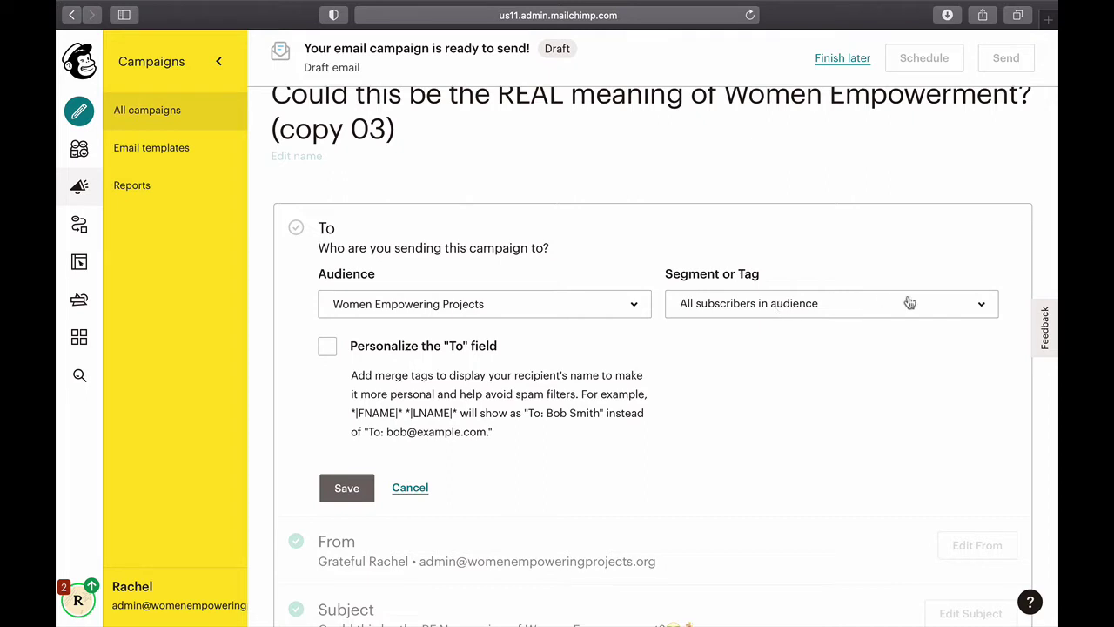
click(984, 311)
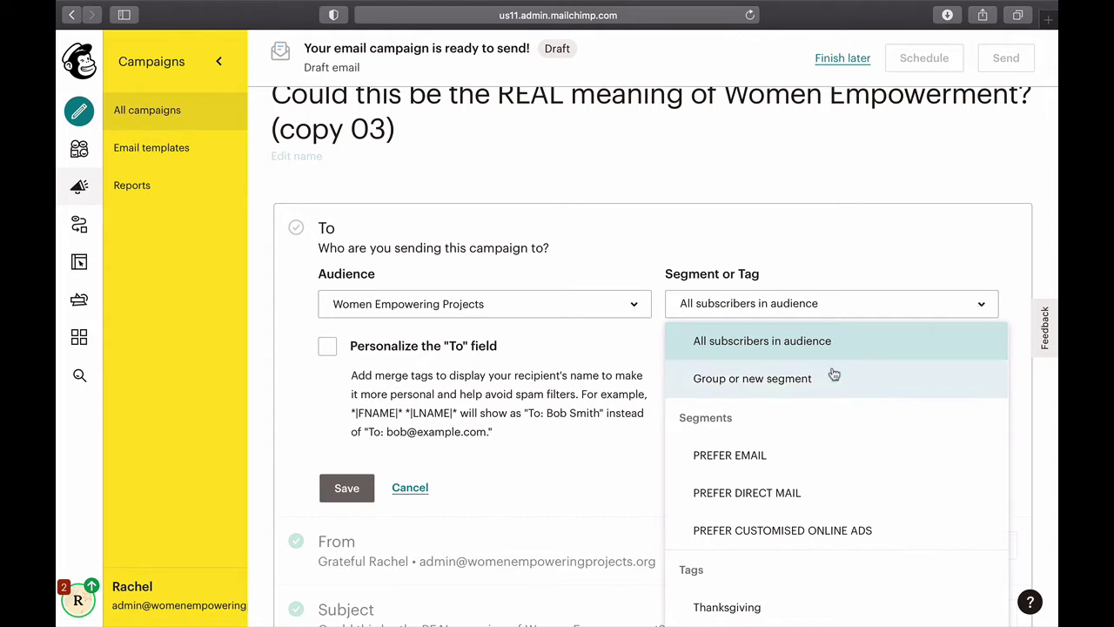
click(752, 379)
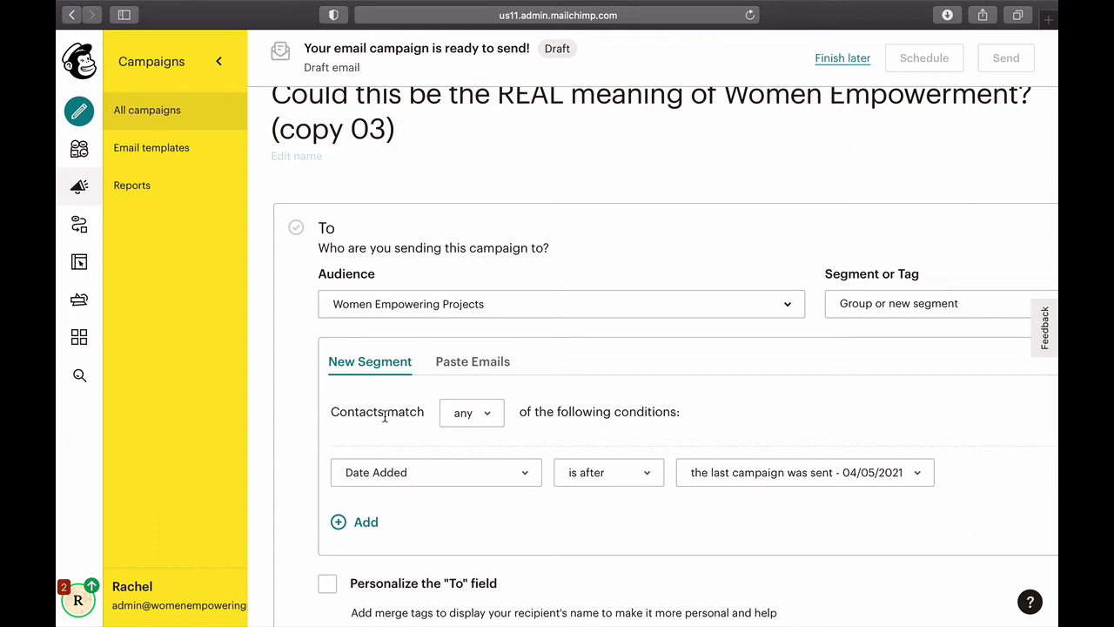
click(493, 418)
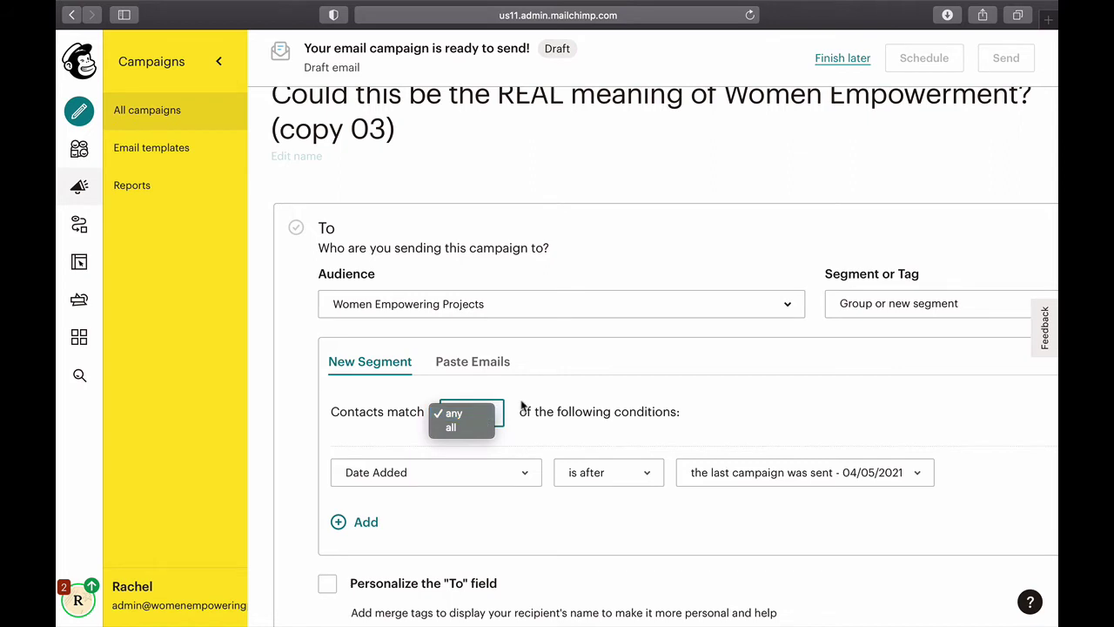
click(473, 430)
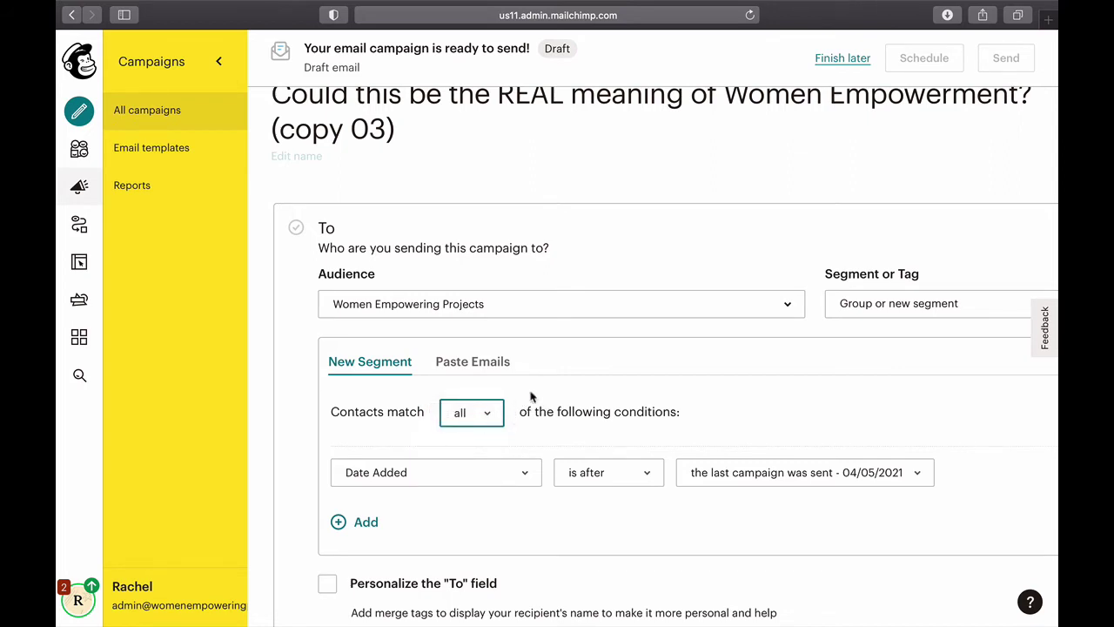
Set the segment condition to Campaign Activity, did not open, for the "Could this be the REAL meaning of Women Empowerment?" campaign dated 02/05/2021.
scroll(558, 405, down, 3)
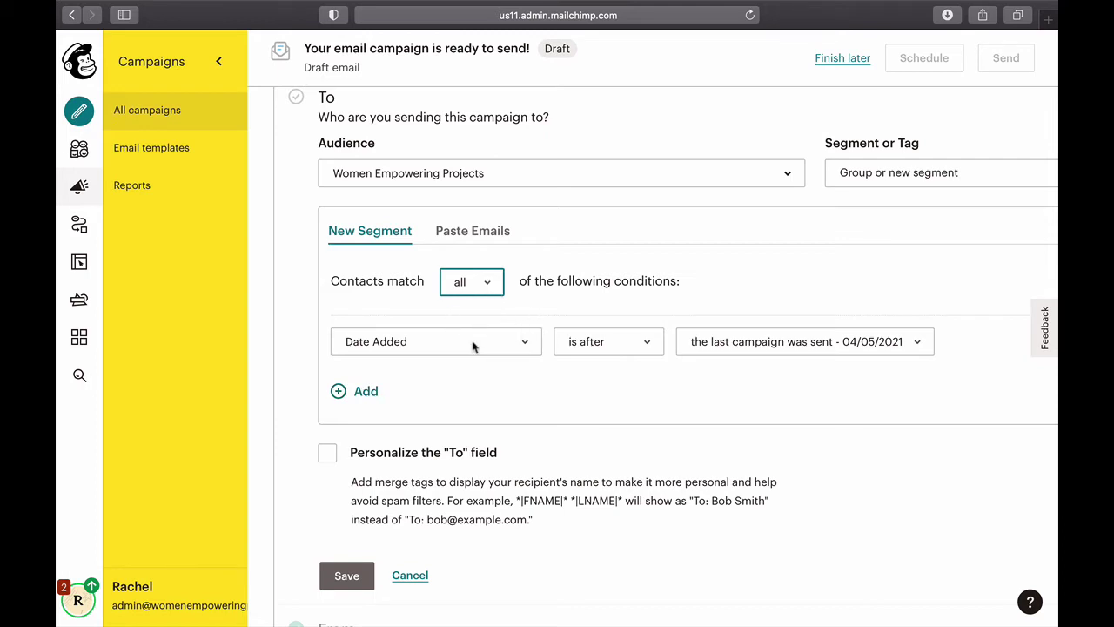
click(524, 346)
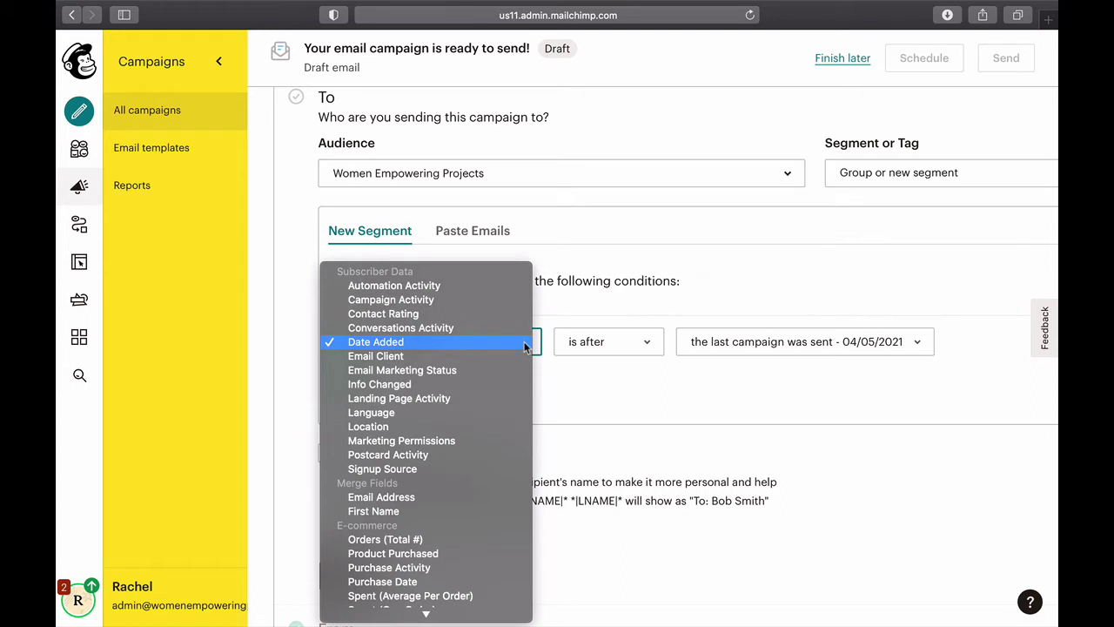
click(489, 300)
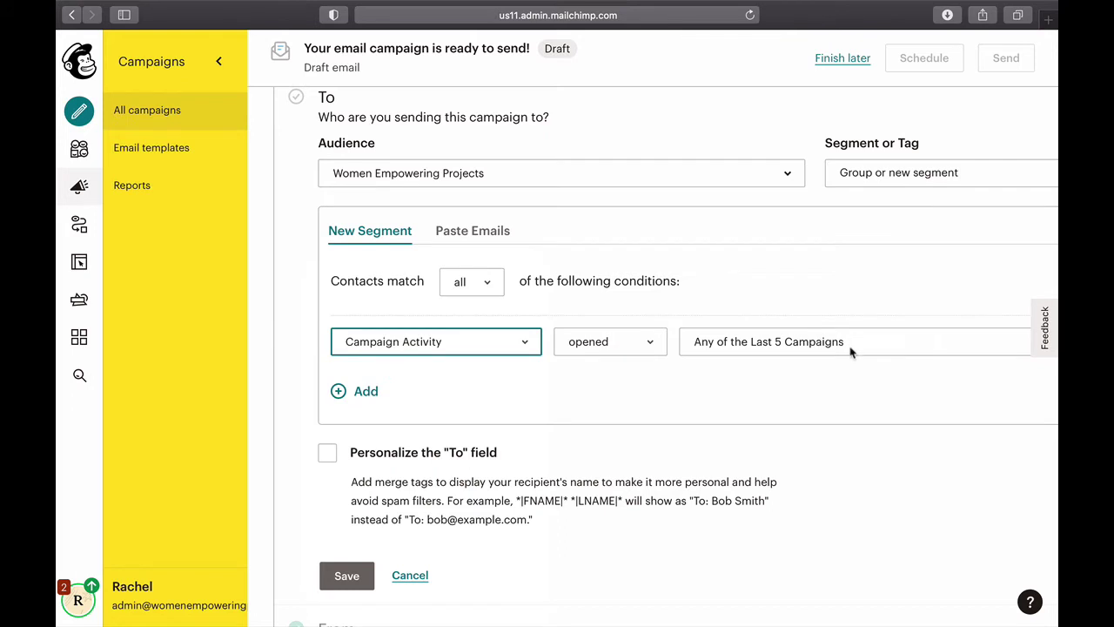
click(650, 345)
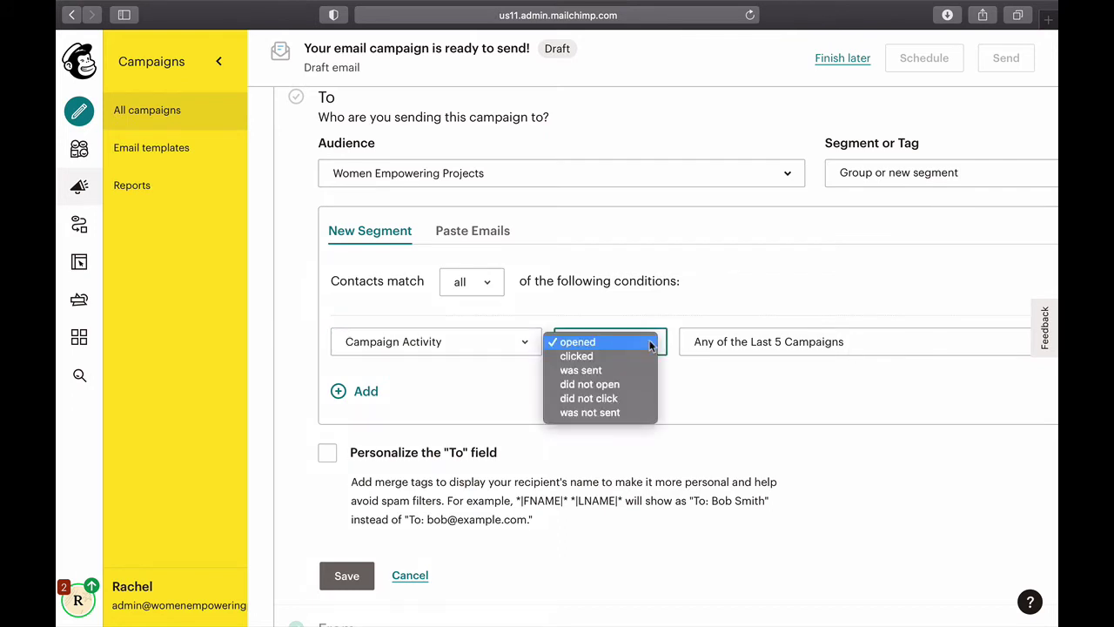
click(611, 386)
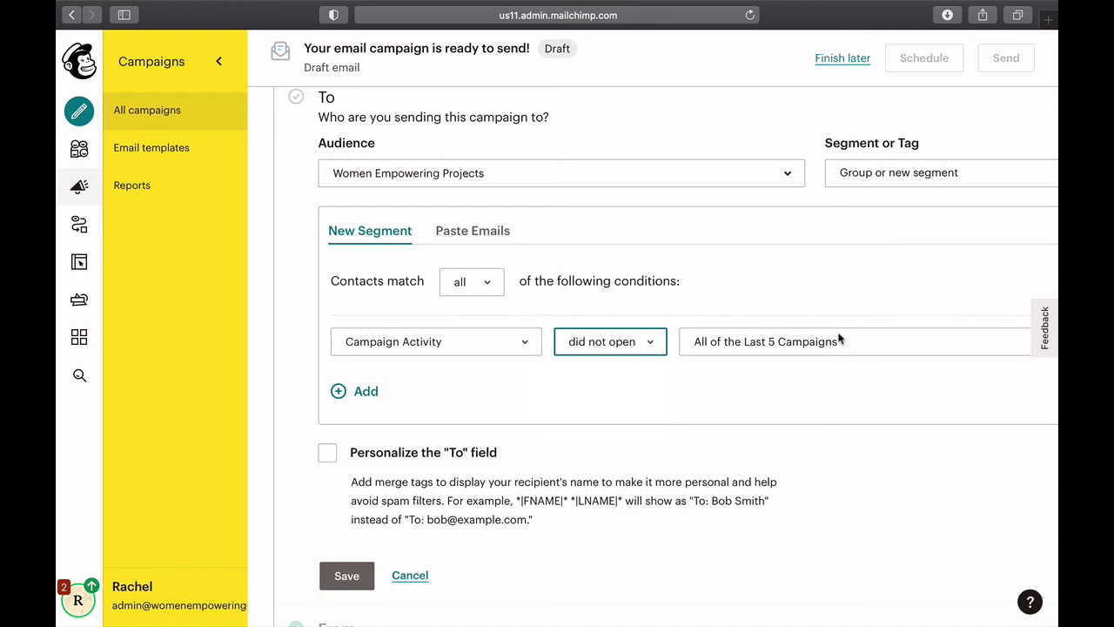
click(870, 351)
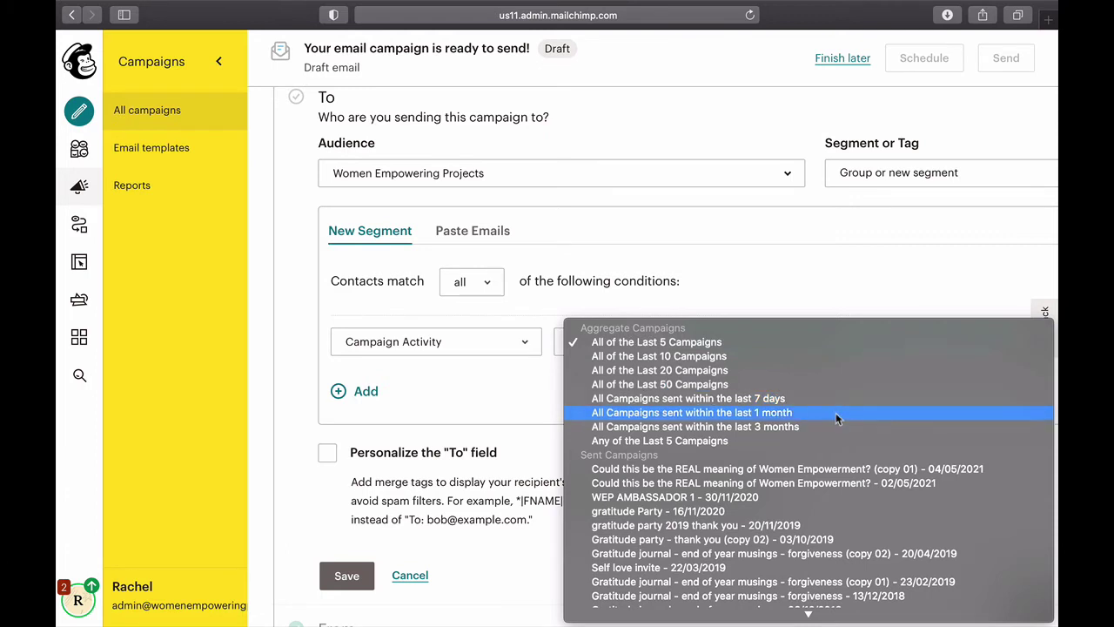
click(818, 484)
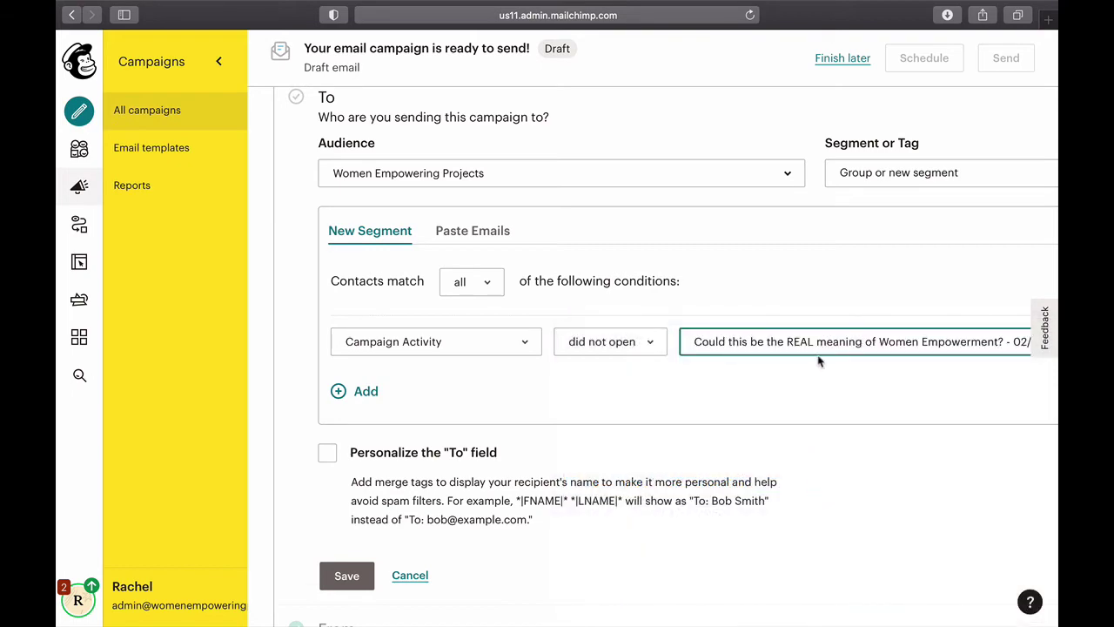
scroll(802, 387, down, 1)
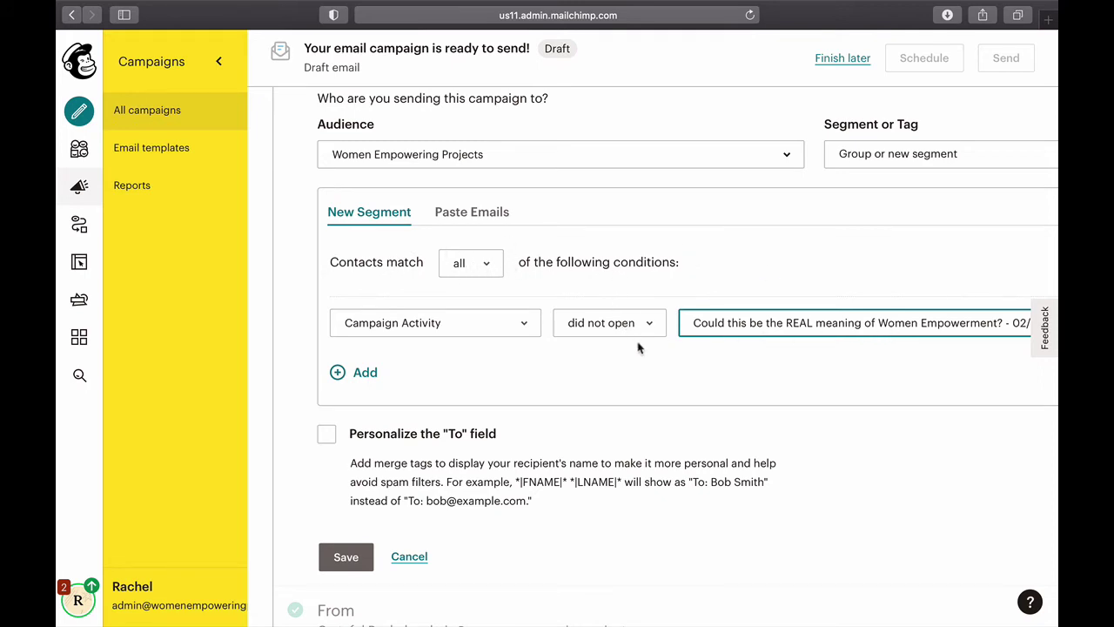
scroll(569, 377, down, 2)
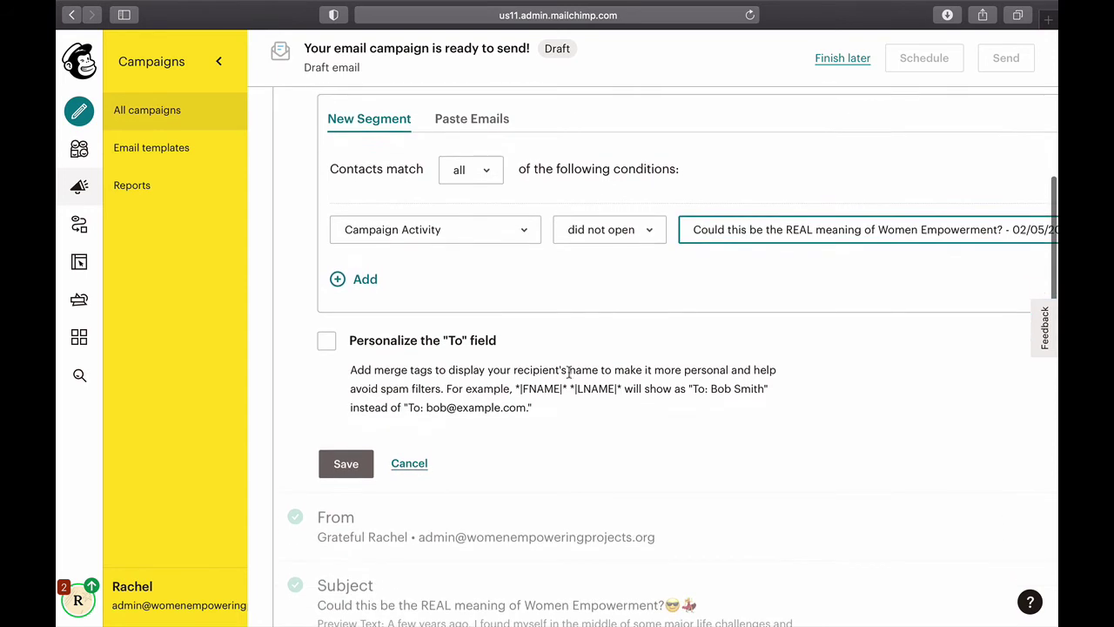
scroll(565, 324, down, 1)
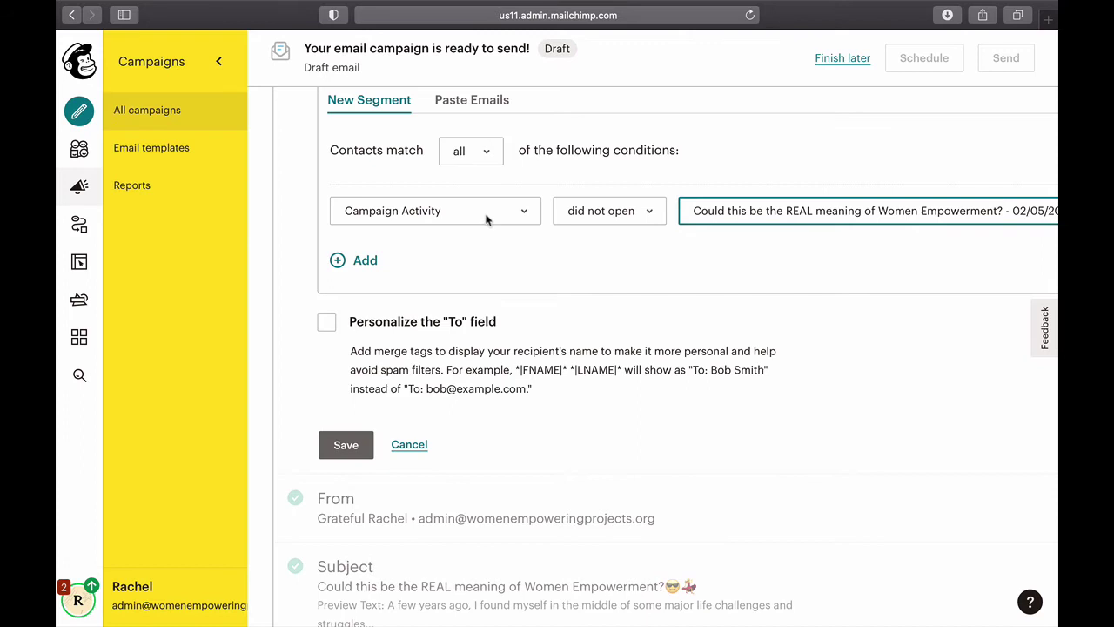
Recheck the Campaign Activity and did not open choices of the segment condition and save the recipients.
click(523, 217)
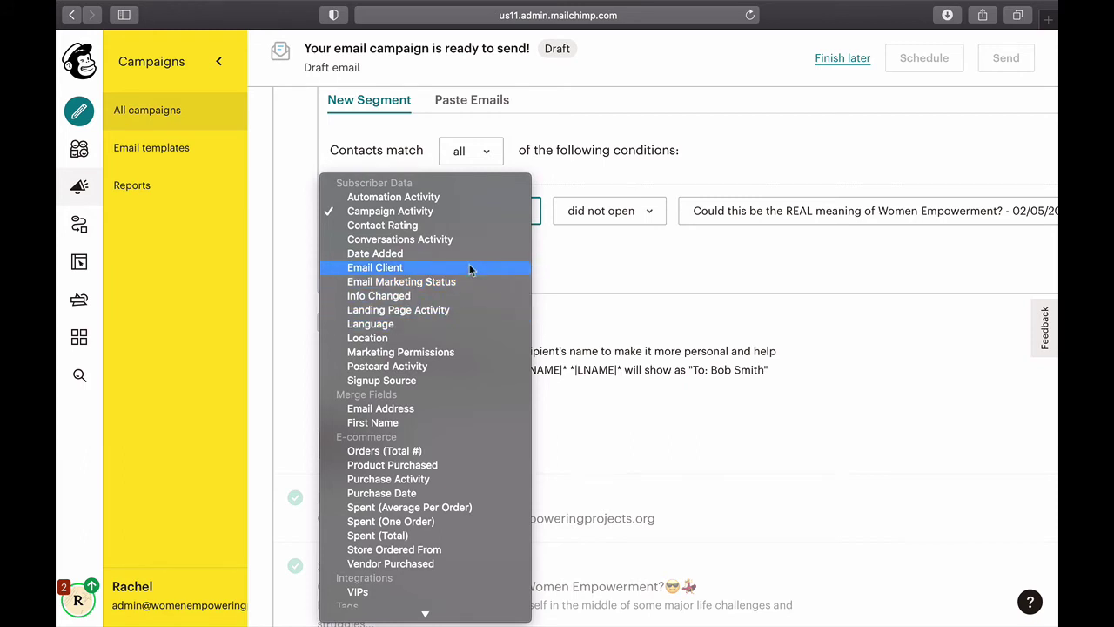
click(483, 218)
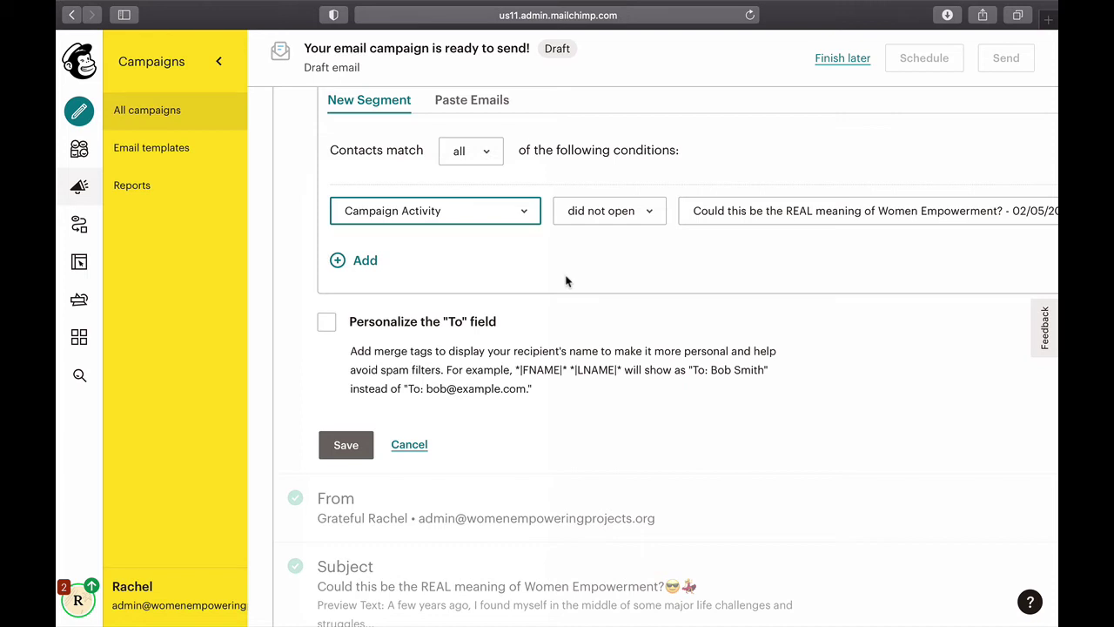
click(655, 216)
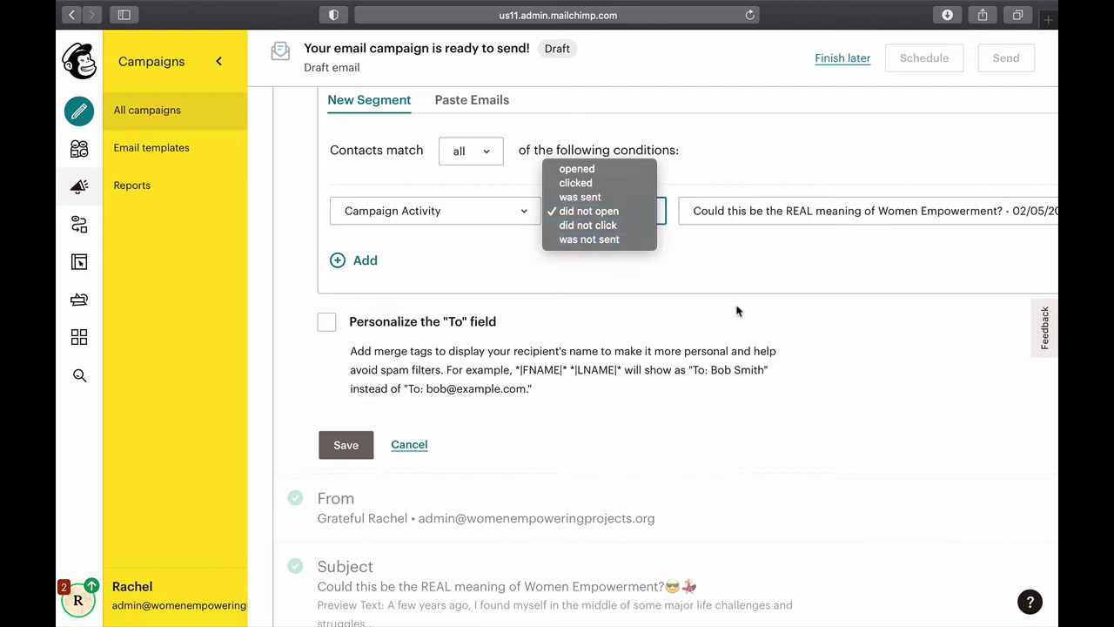
click(653, 282)
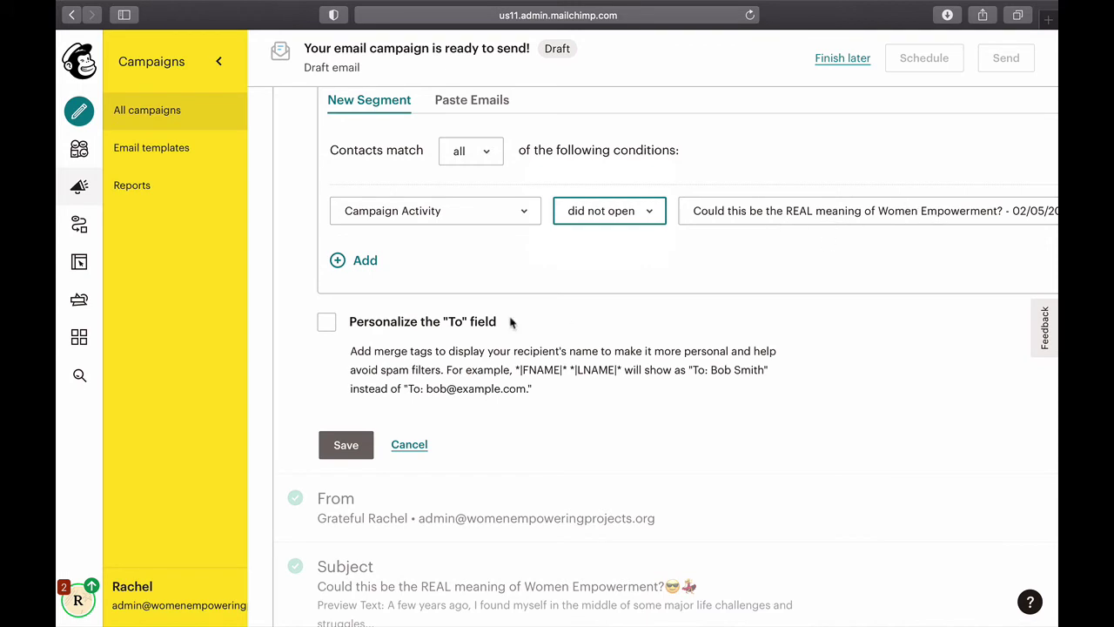
click(339, 452)
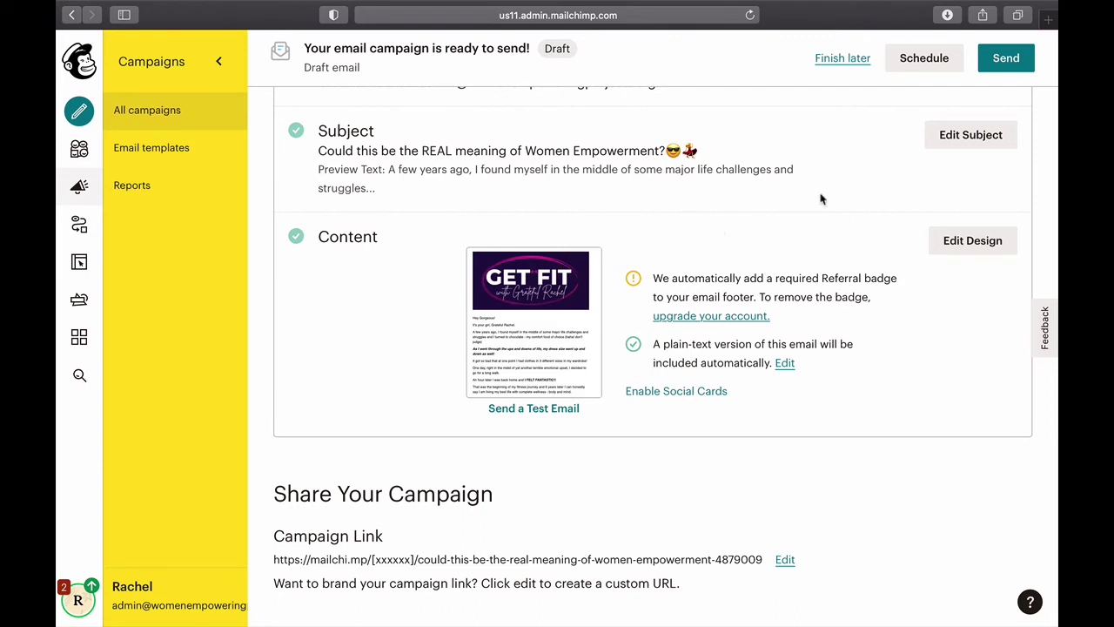
Change the draft's subject to "Hi Sis. Did You miss this?", copying the remaining "REAL meaning of Women Empowerment?" wording before removing it.
scroll(805, 254, up, 2)
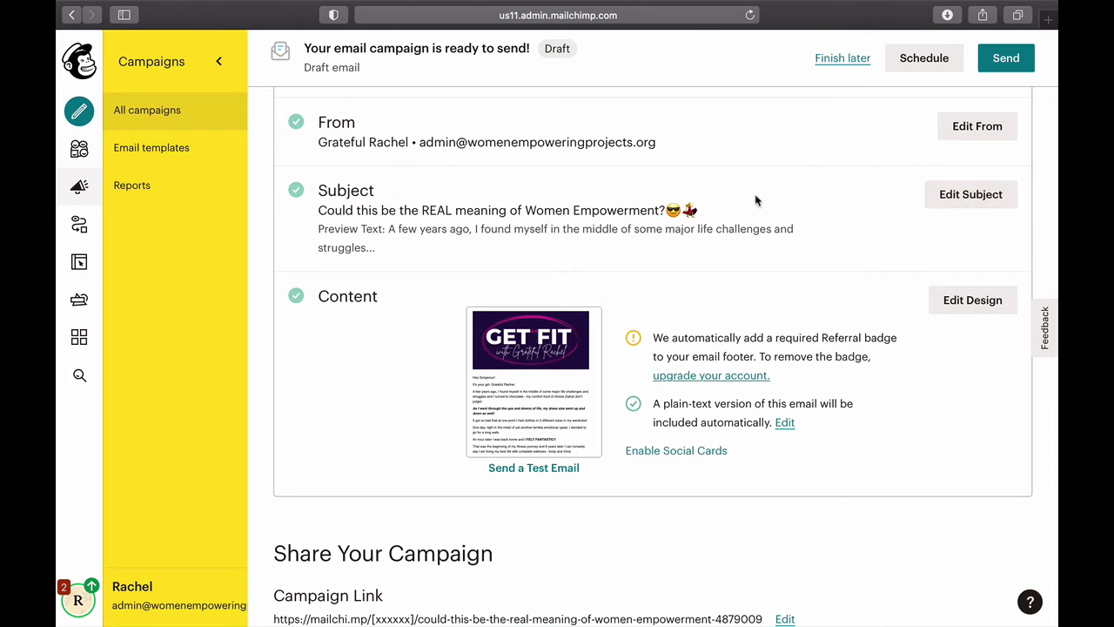
click(972, 197)
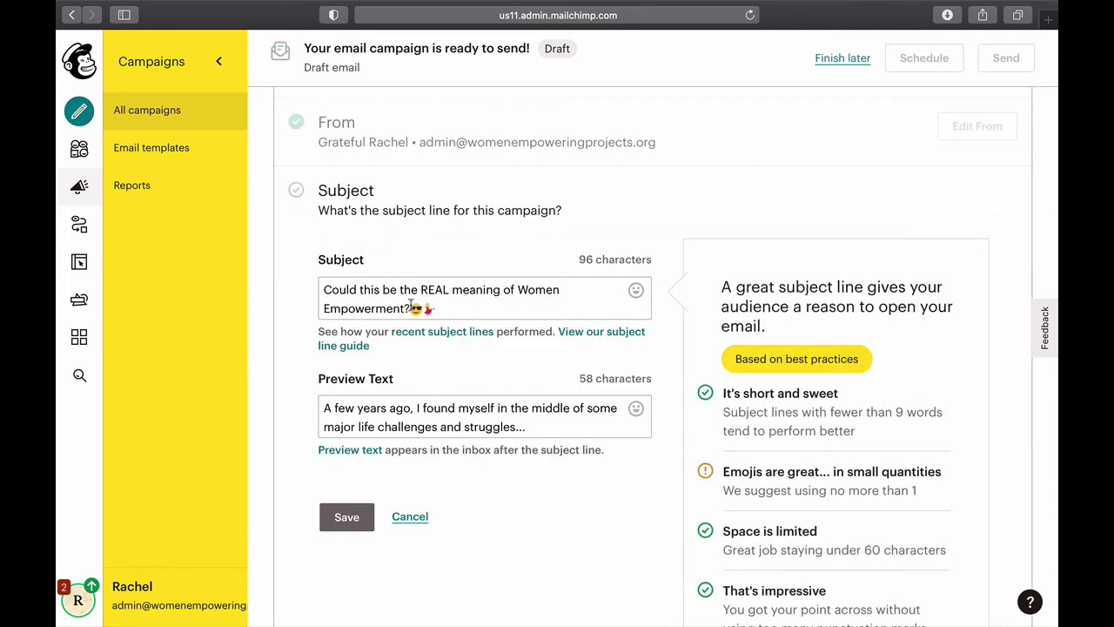
drag(420, 289, 323, 286)
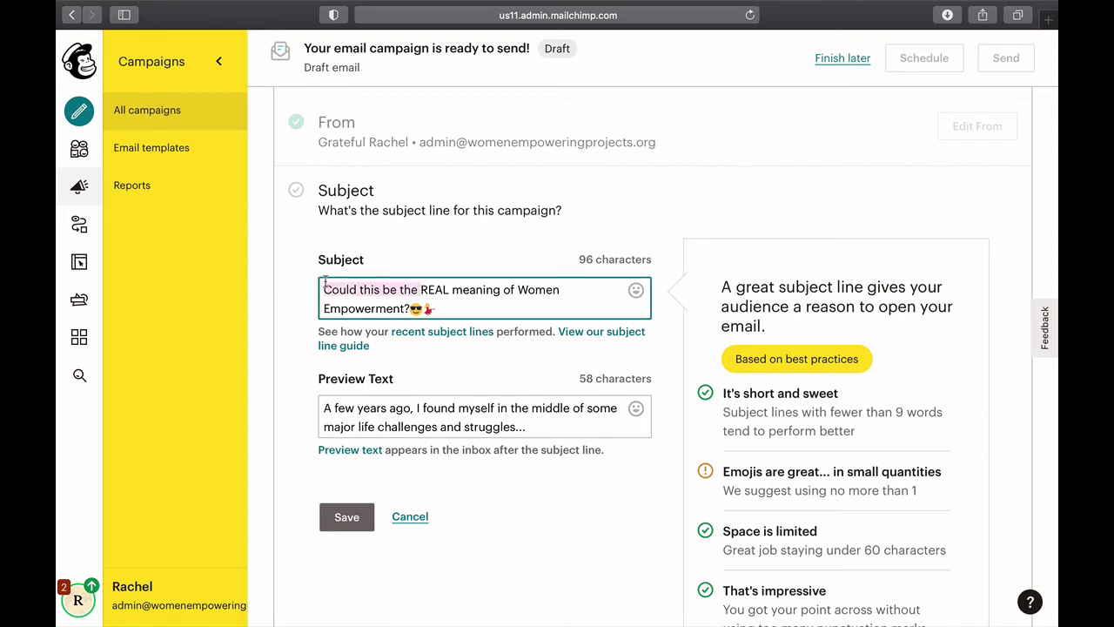
text(Hi Sis)
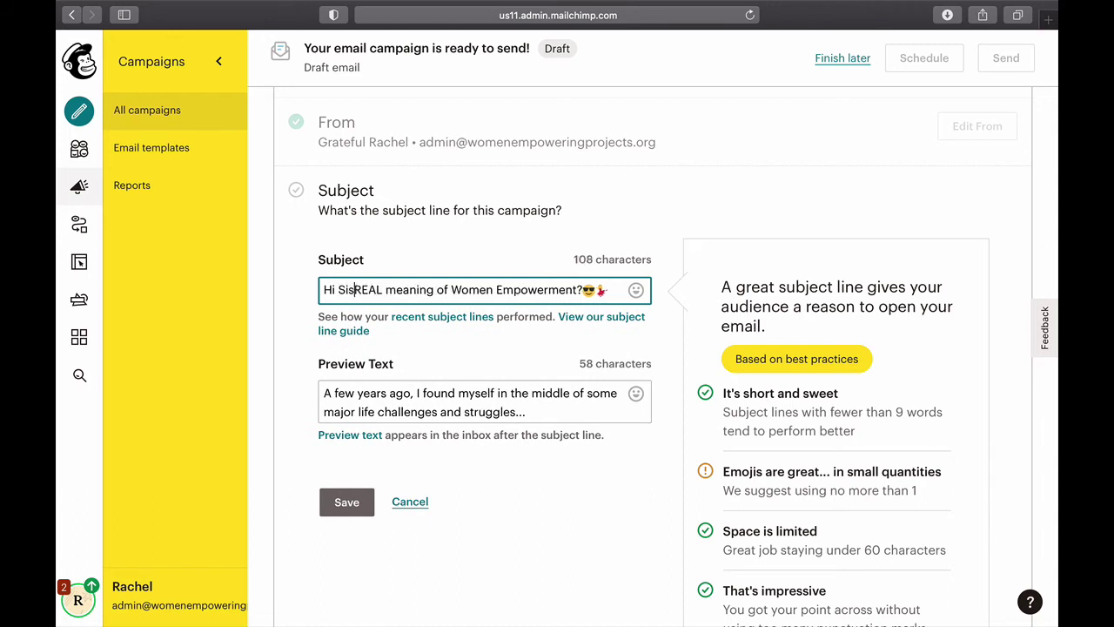
text(. Did )
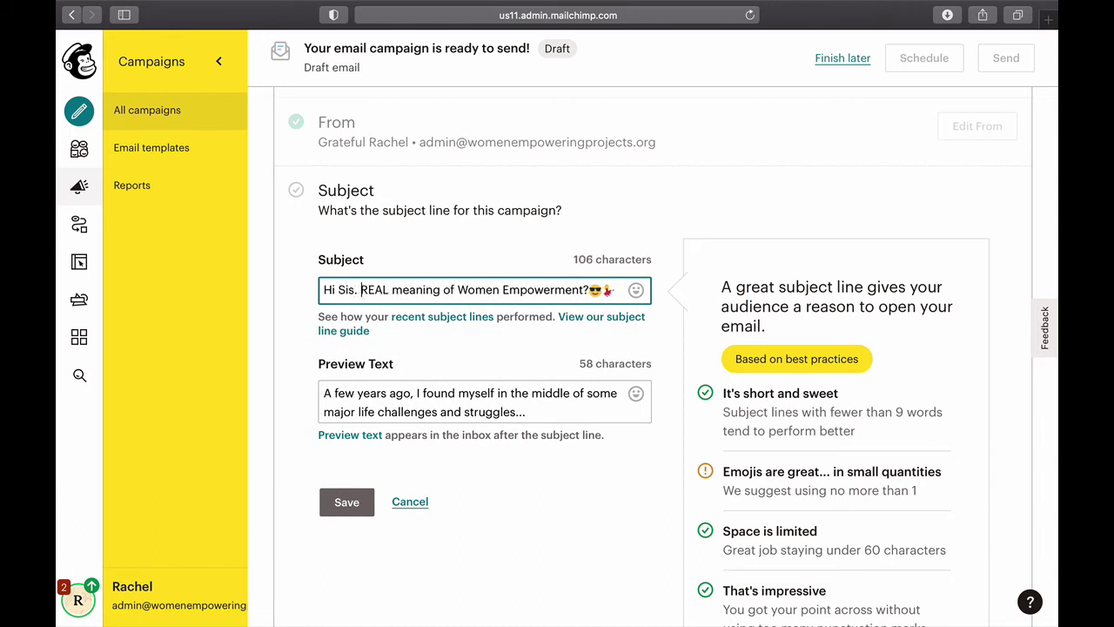
text(You miss )
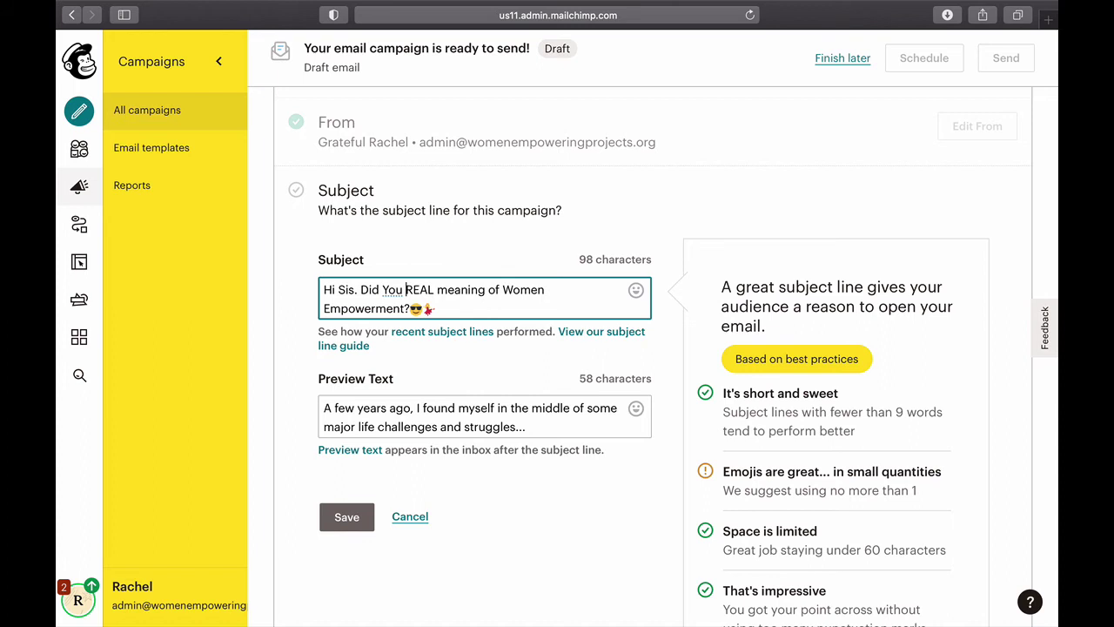
text(this)
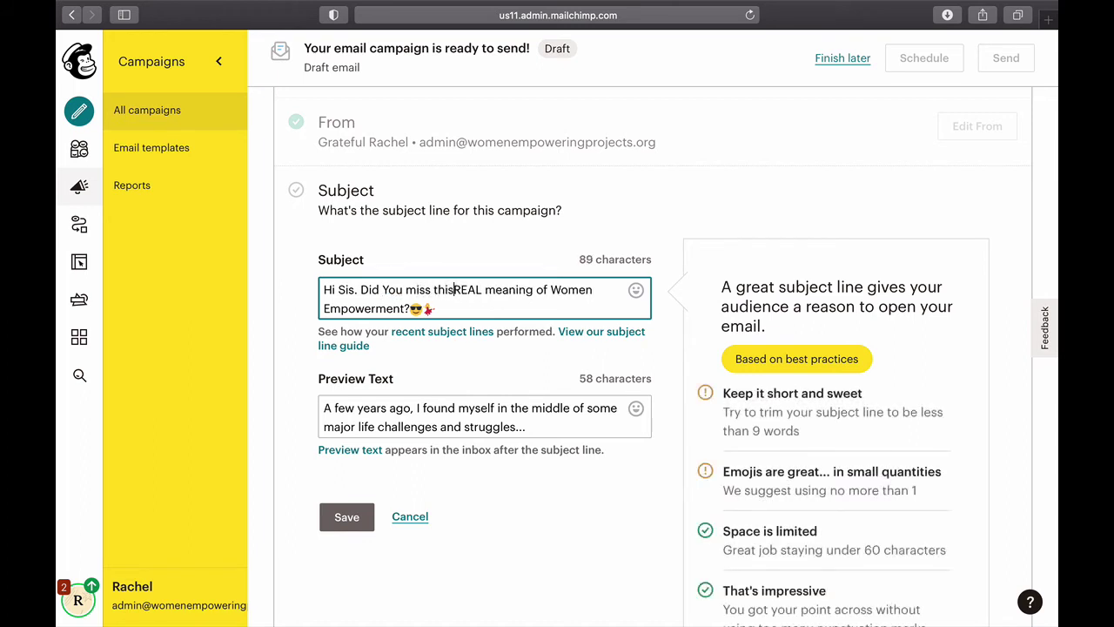
text(?)
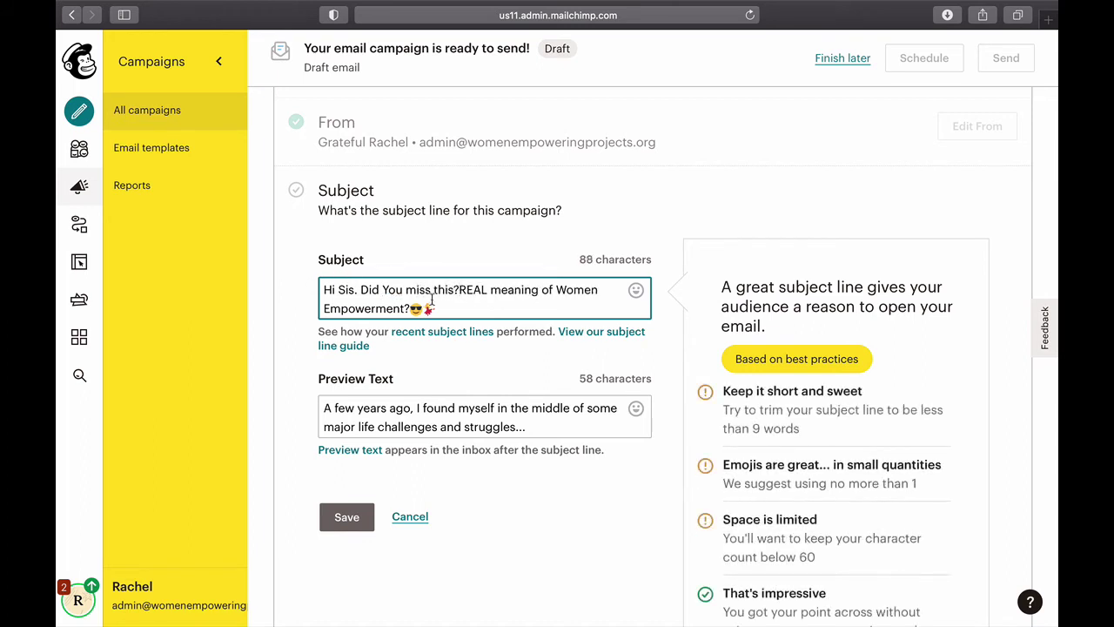
drag(458, 290, 464, 302)
key(super+c)
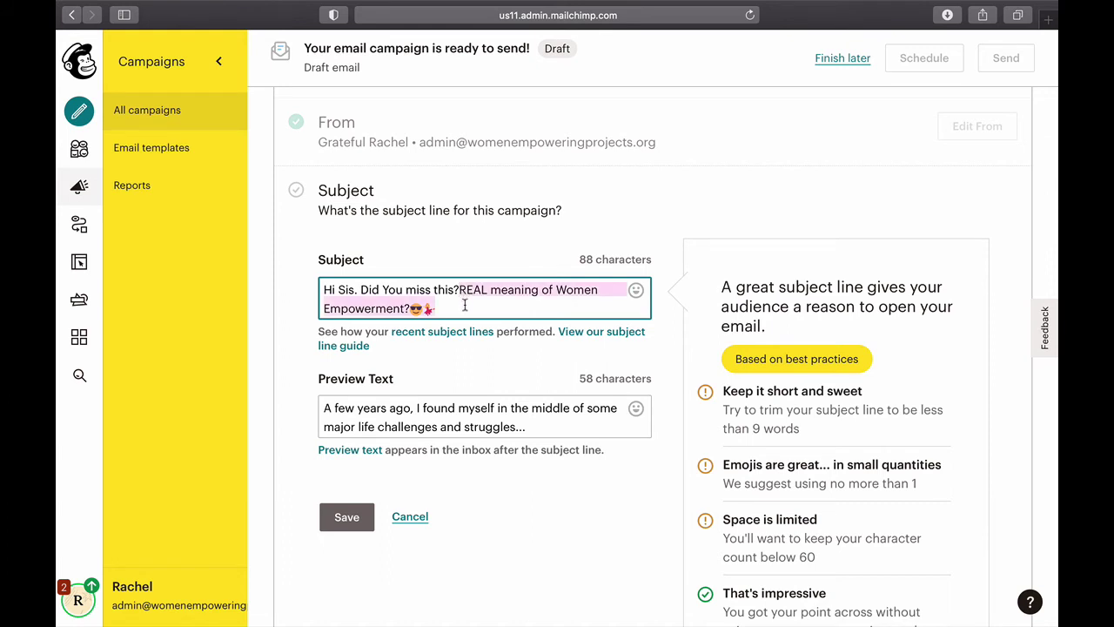
key(BackSpace)
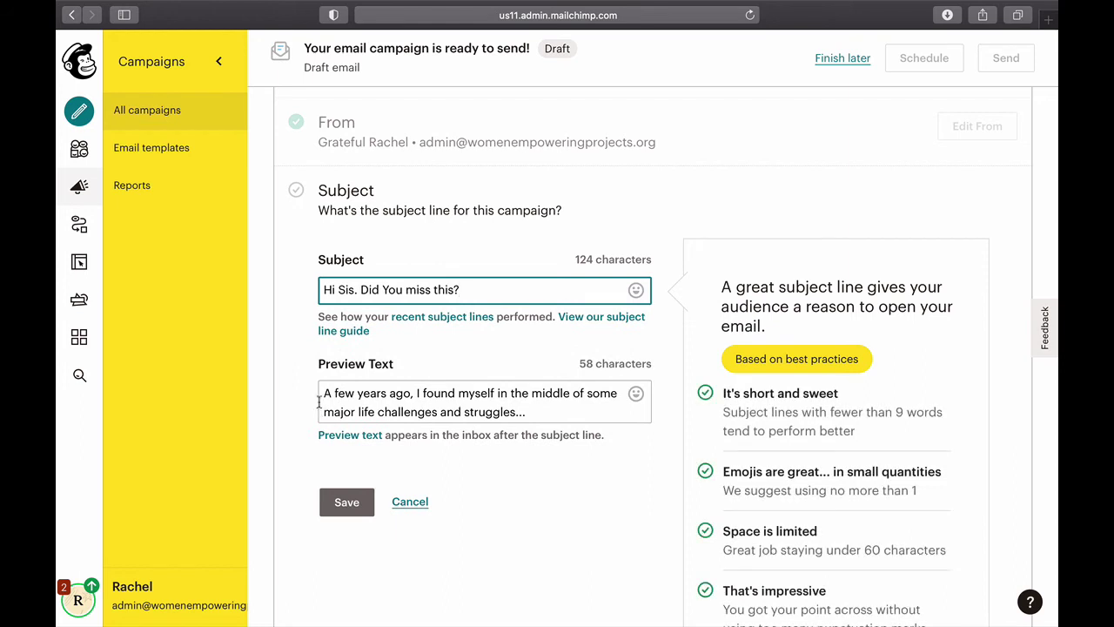
Replace the preview text with the copied wording preceded by "The", reading "The REAL meaning of Women Empowerment?" with its emojis.
drag(326, 394, 543, 411)
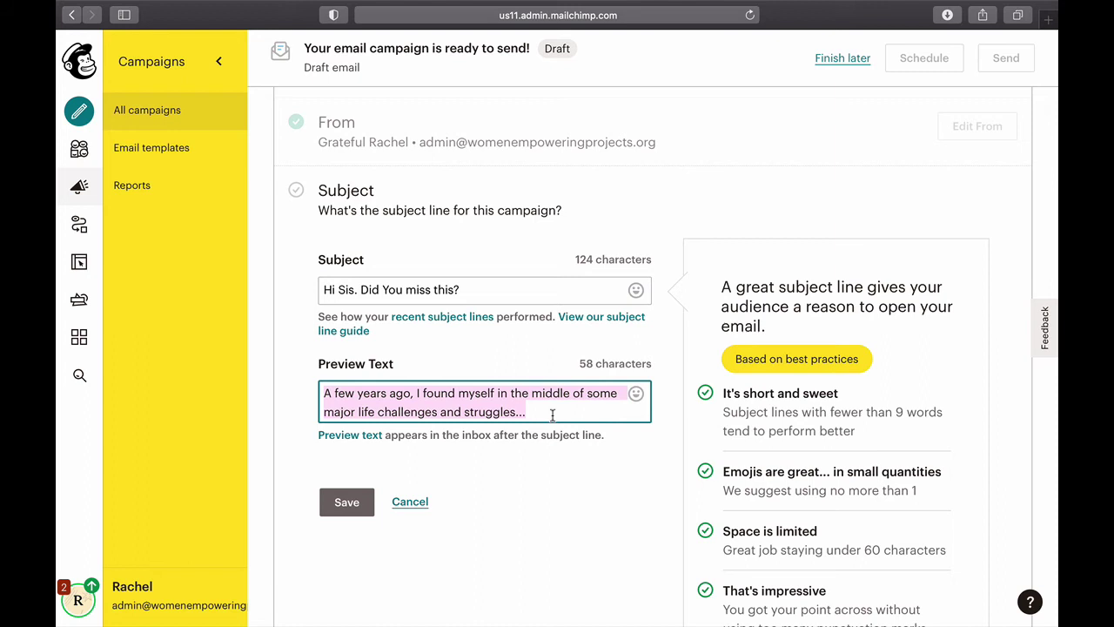
key(super+v)
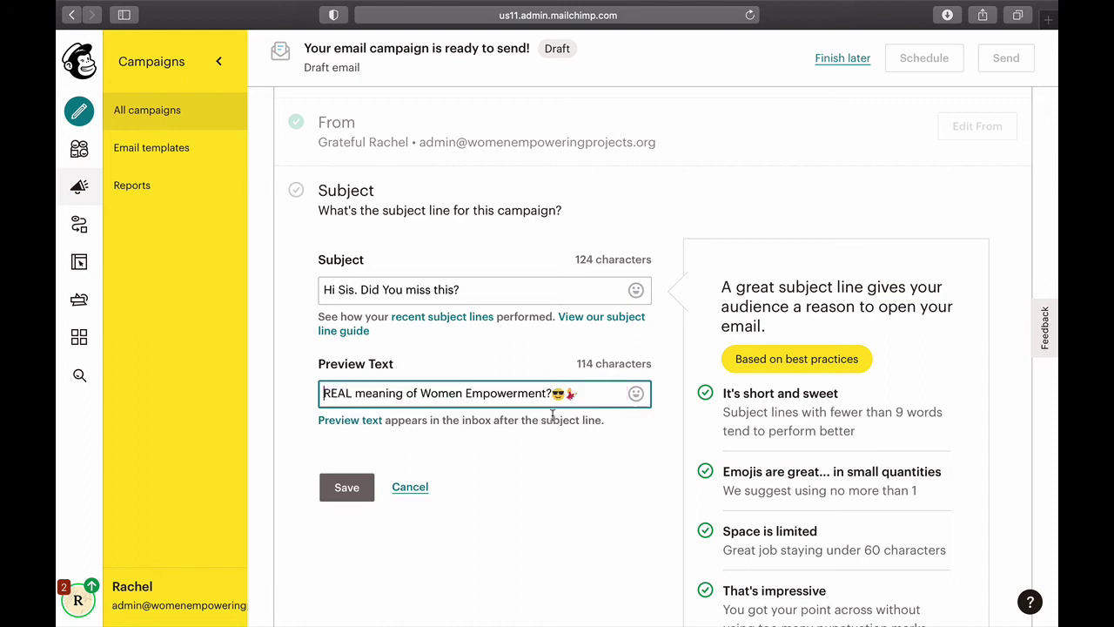
text(The)
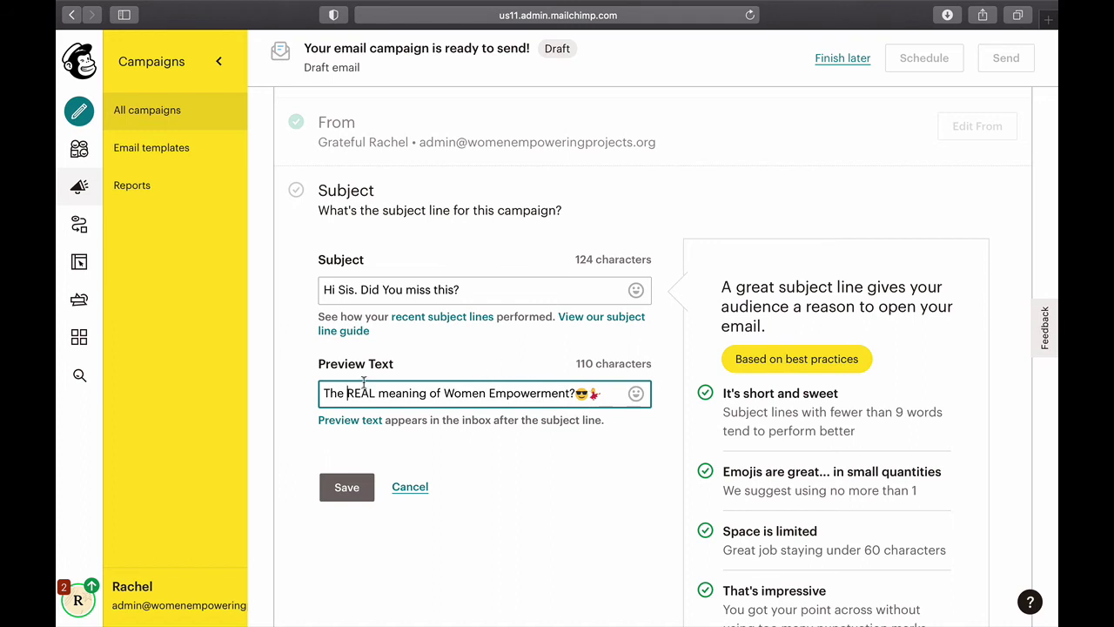
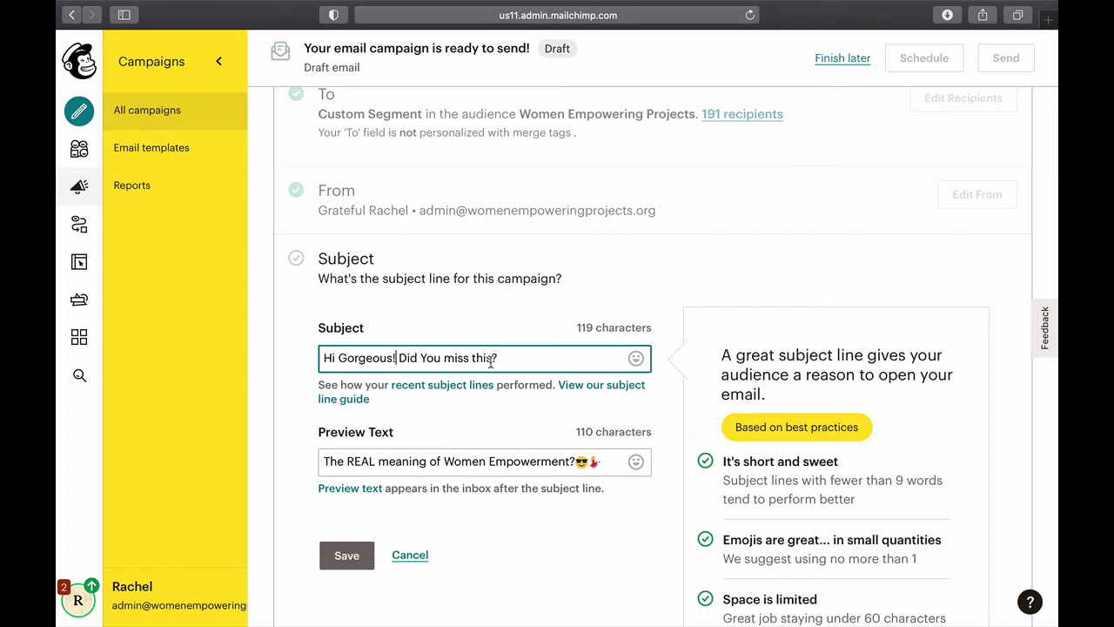
Reword the subject to "Hi Gorgeous! Did You miss this email?".
text(email)
scroll(345, 467, up, 1)
Insert "I noticed you didn't open the email titled" at the start of the preview text.
click(327, 496)
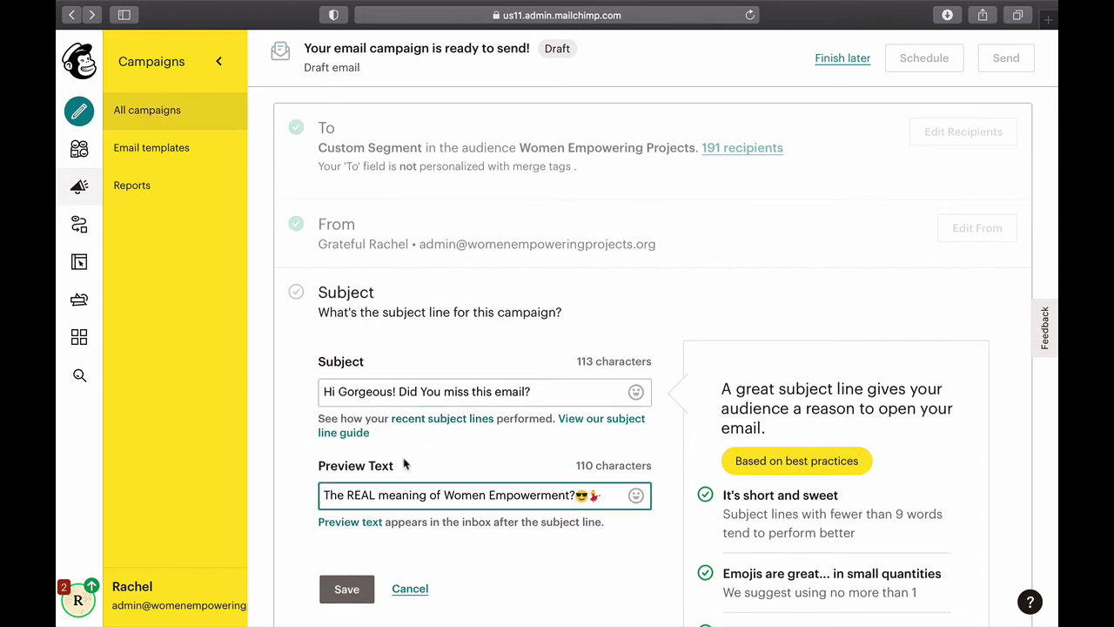
text(I noticed )
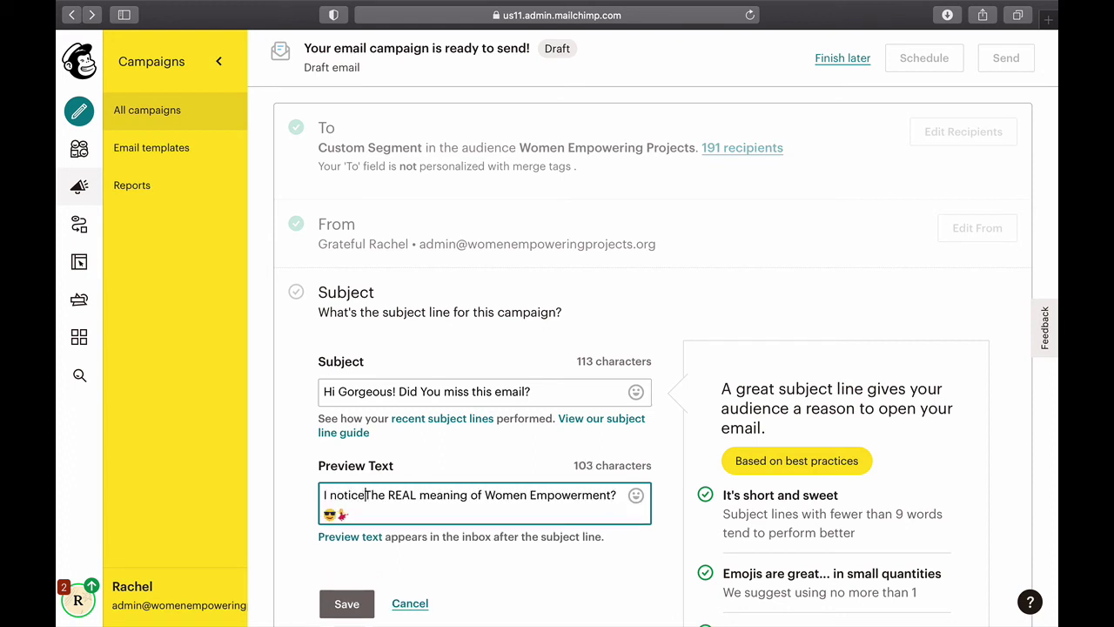
text(you didn)
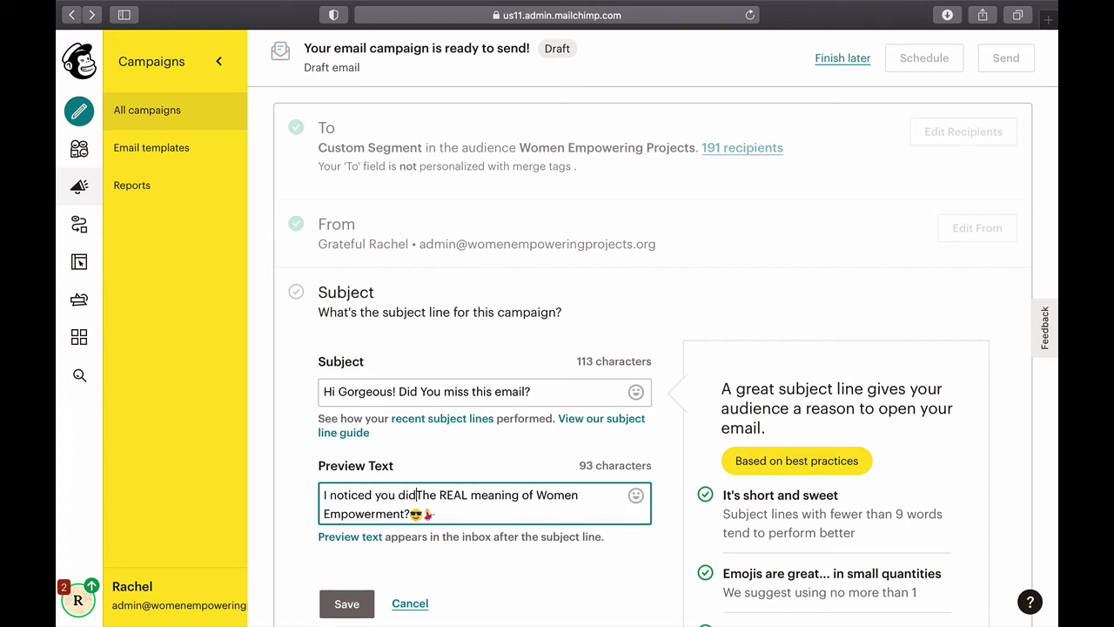
text('t open )
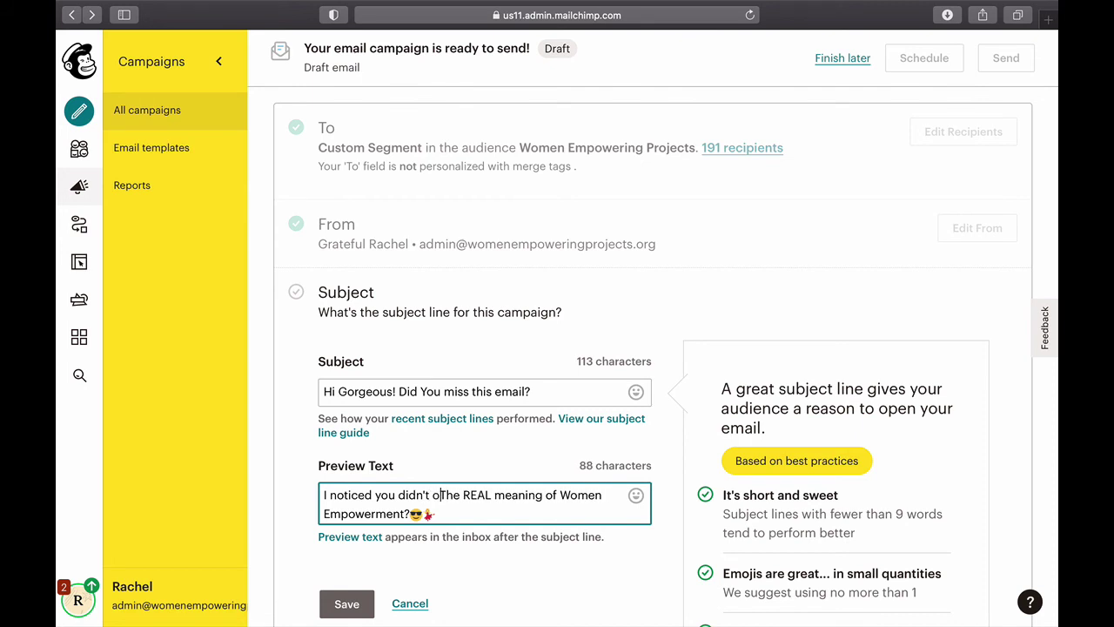
text(the )
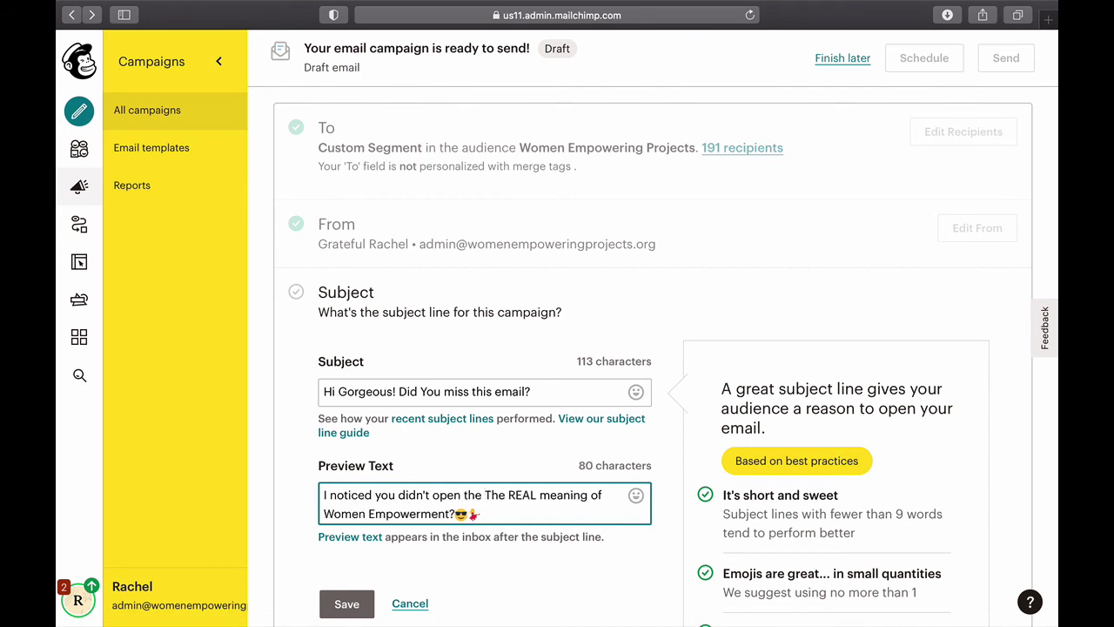
text(email title)
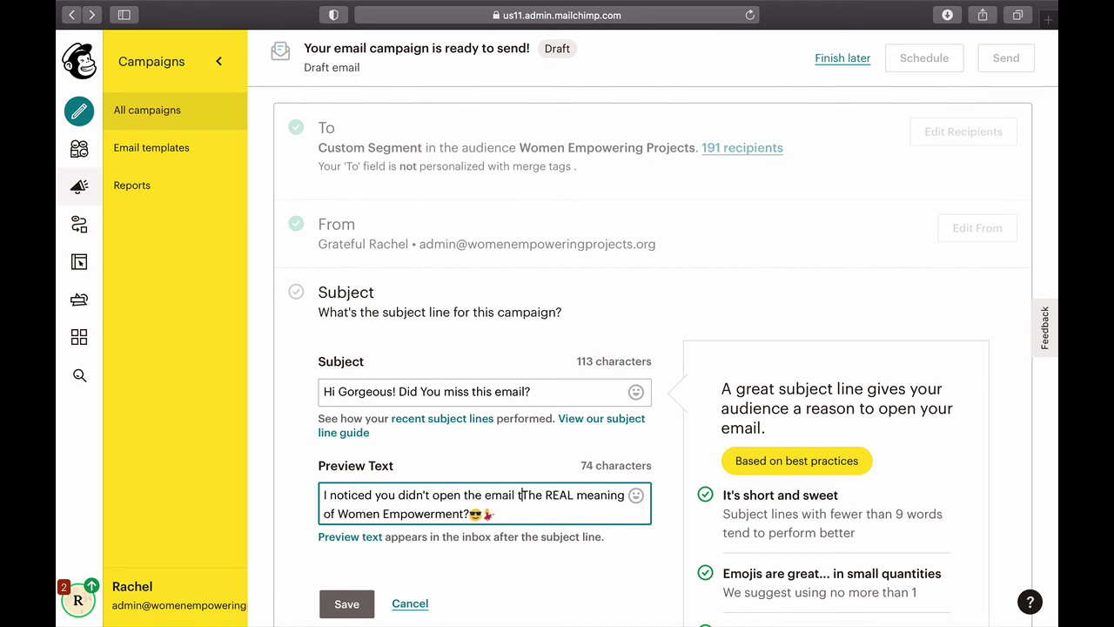
text(d )
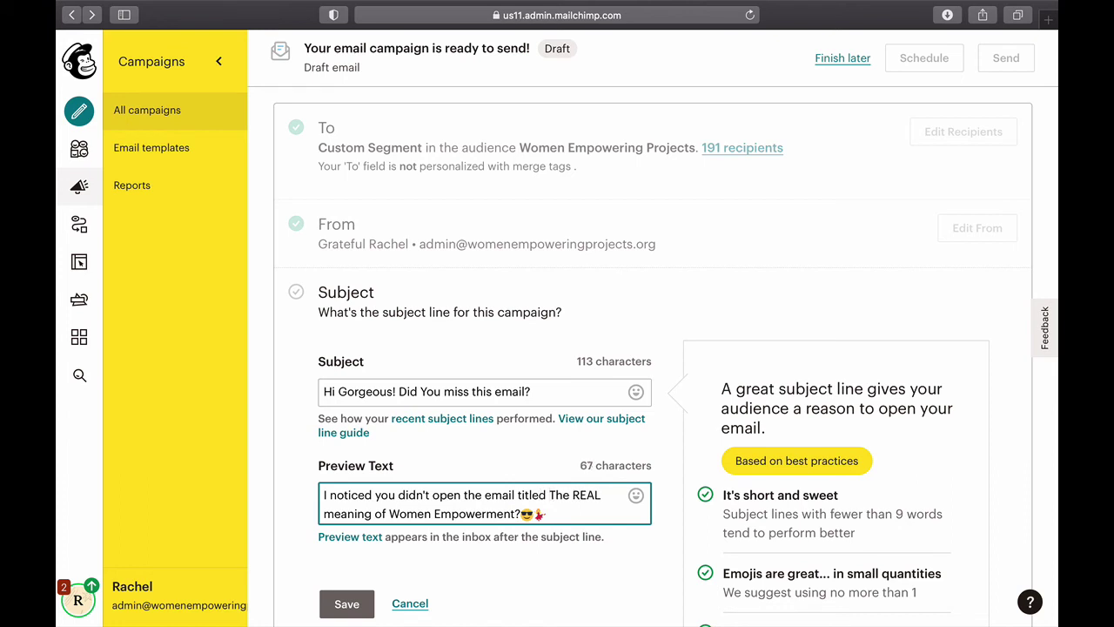
Complete the quoted title in the preview text as "Could this be the REAL meaning of Women Empowerment?, without a duplicate "the", and save the subject section.
text("Could this )
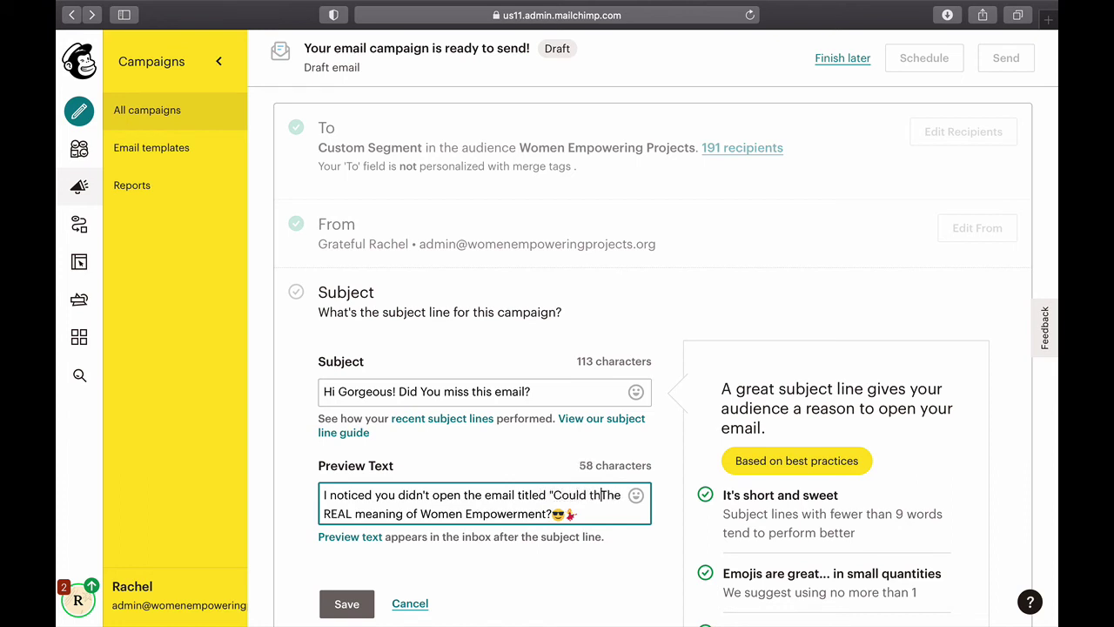
text(be the re)
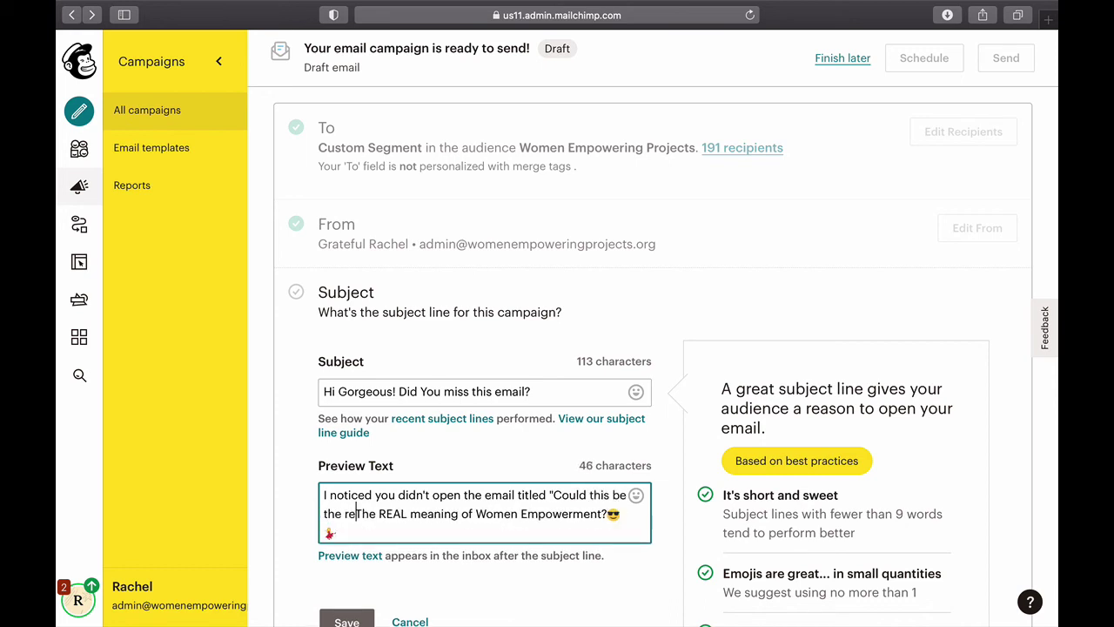
key(BackSpace)
key(BackSpace)
key(BackSpace)
key(BackSpace)
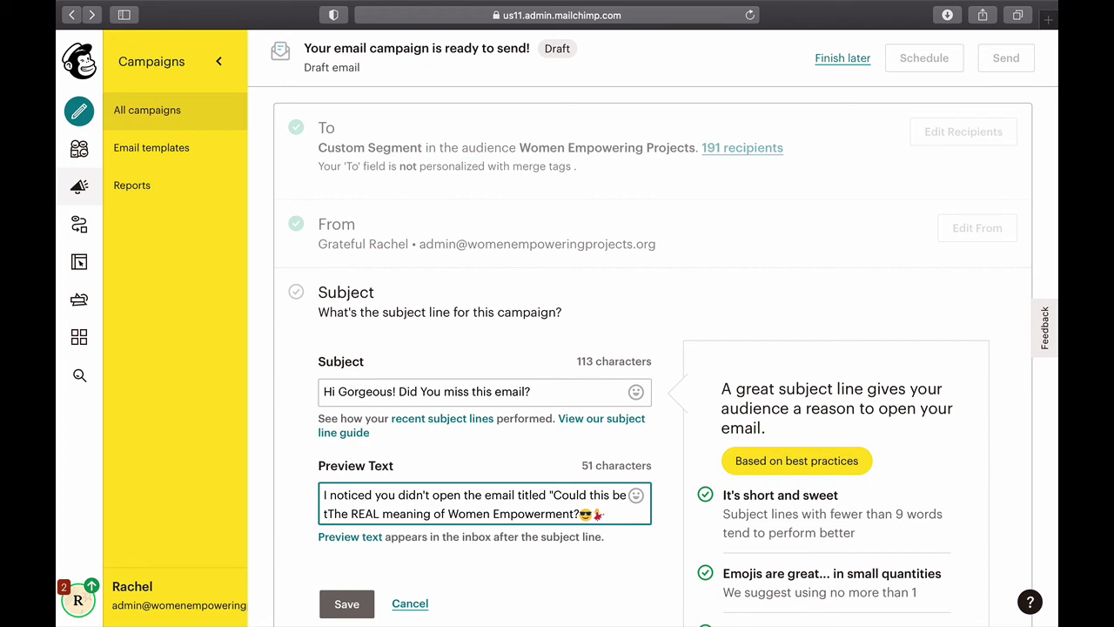
key(Delete)
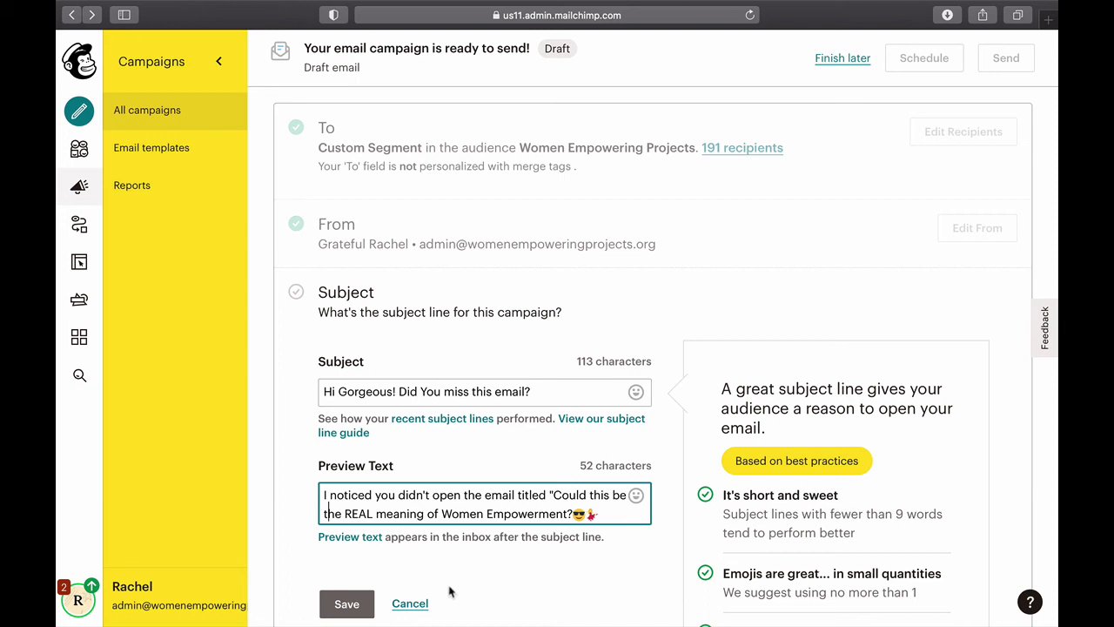
click(484, 584)
scroll(540, 392, down, 3)
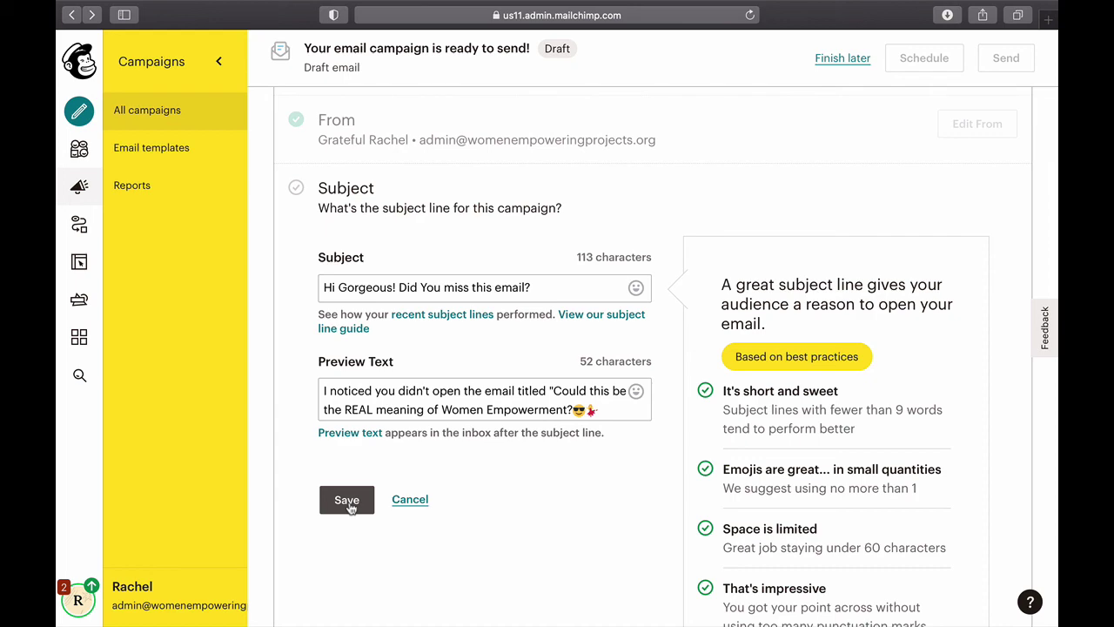
click(349, 502)
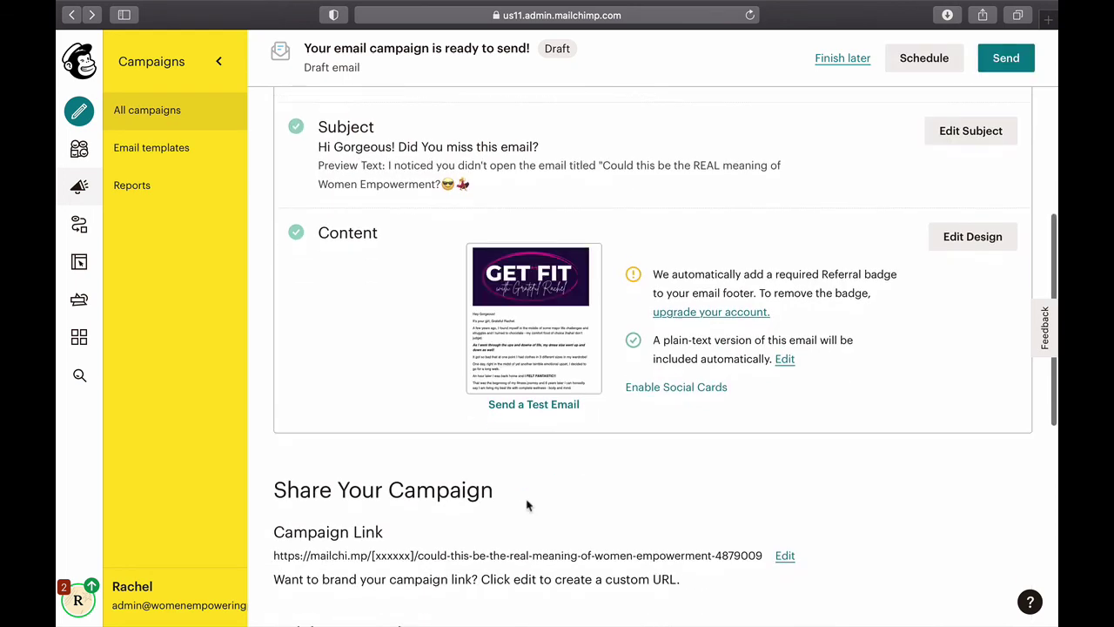
Send the campaign immediately to the selected segment of the Women Empowering Projects audience.
click(1007, 58)
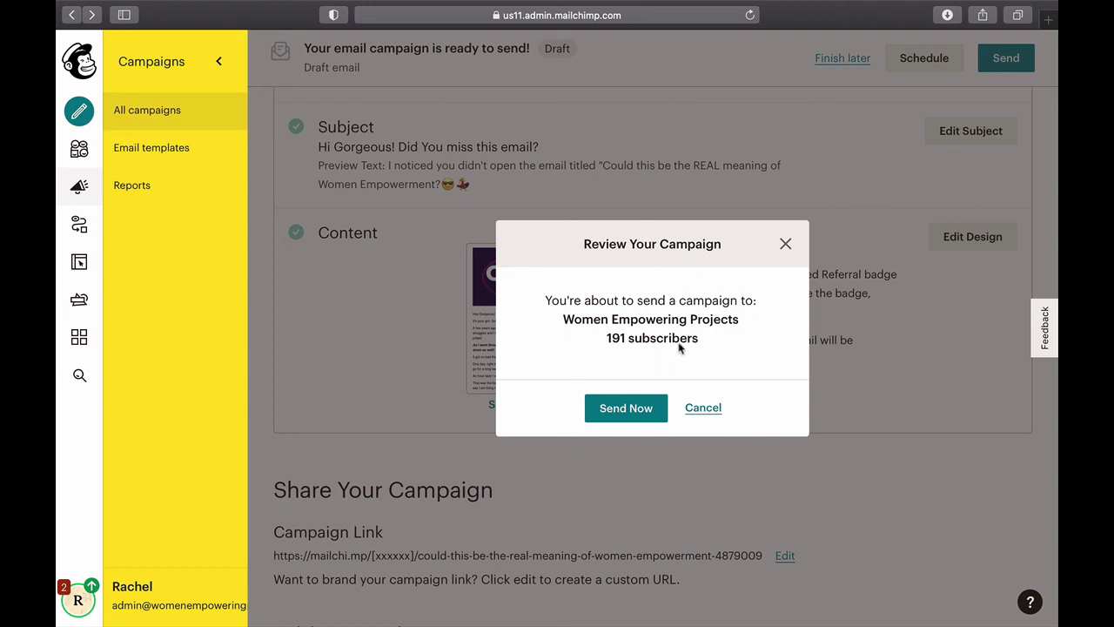
click(627, 415)
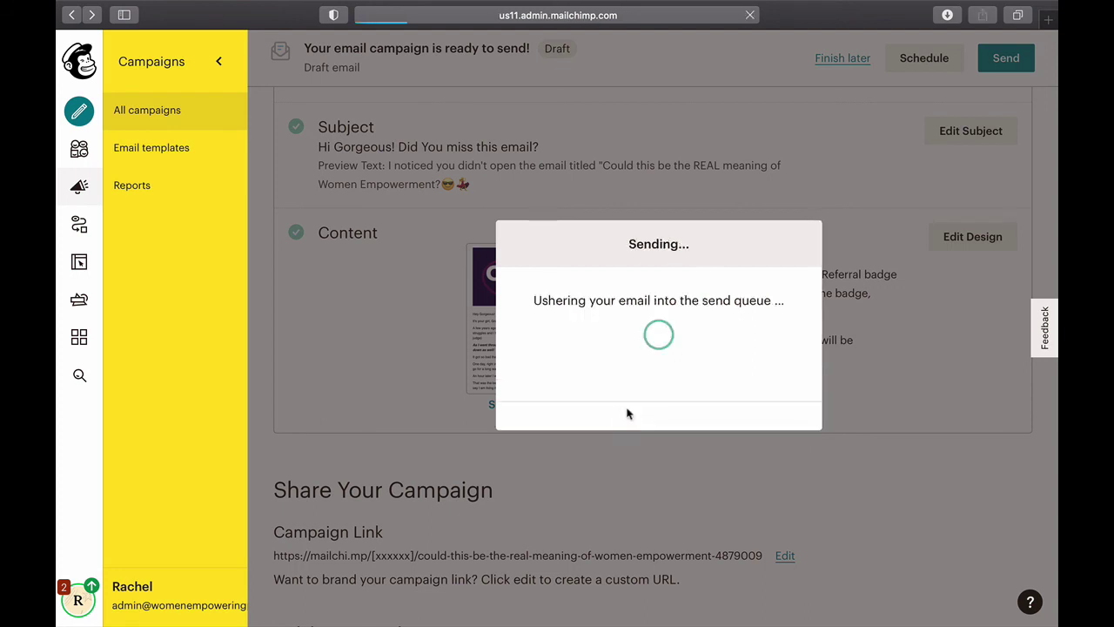